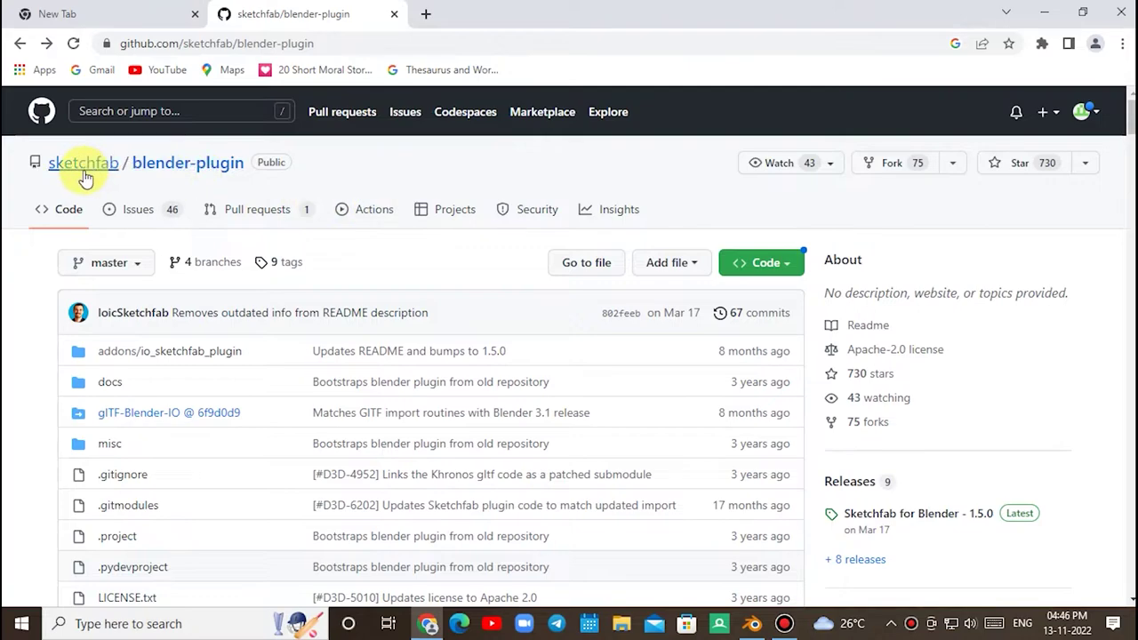
# Step: Scroll the plugin's README and open its latest release page
pyautogui.moveTo(82, 162)
pyautogui.scroll(-3, 636, 282)
pyautogui.scroll(-3, 645, 267)
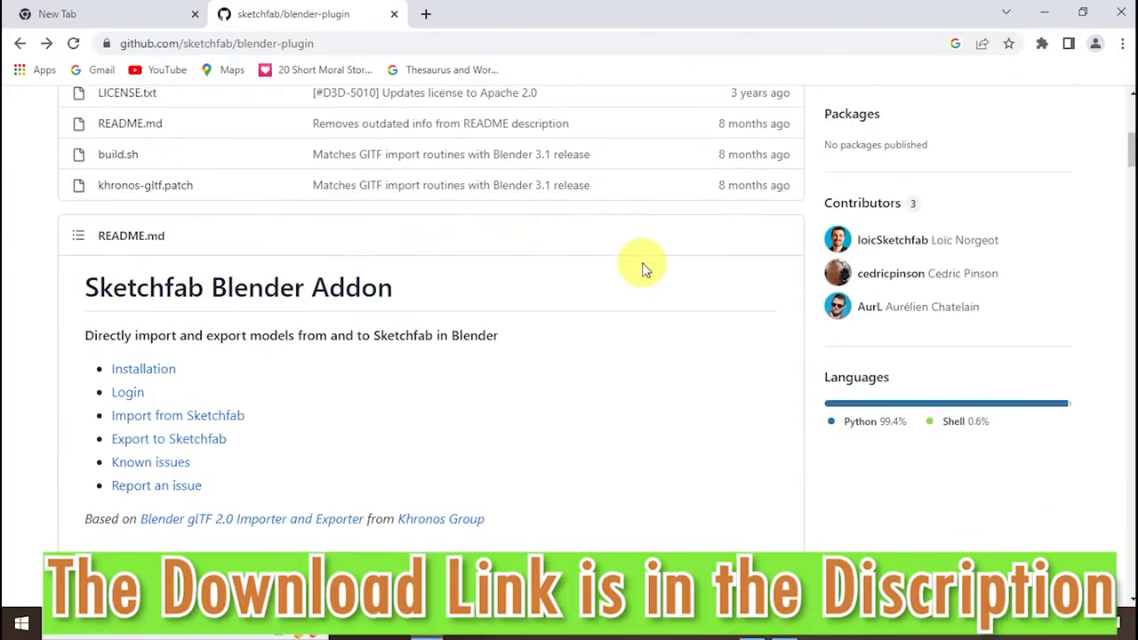
pyautogui.scroll(-3, 462, 271)
pyautogui.scroll(1, 463, 269)
pyautogui.scroll(-1, 465, 267)
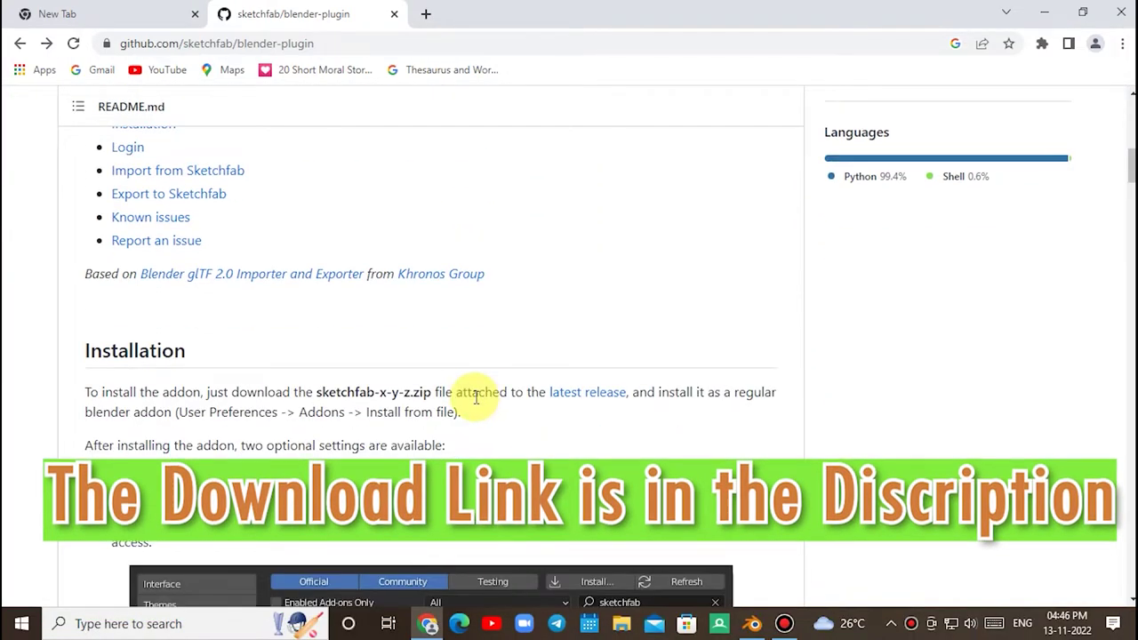
pyautogui.click(585, 401)
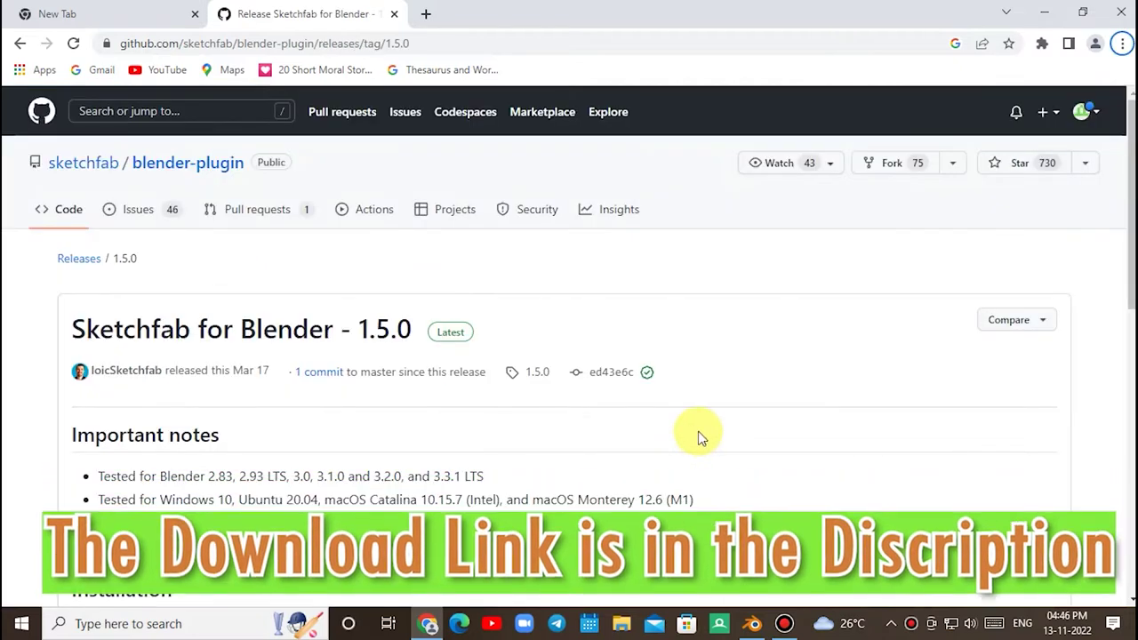
# Step: Download sketchfab-plugin-1-5-0.zip from the 1.5.0 release assets
pyautogui.scroll(-3, 178, 376)
pyautogui.scroll(-2, 496, 296)
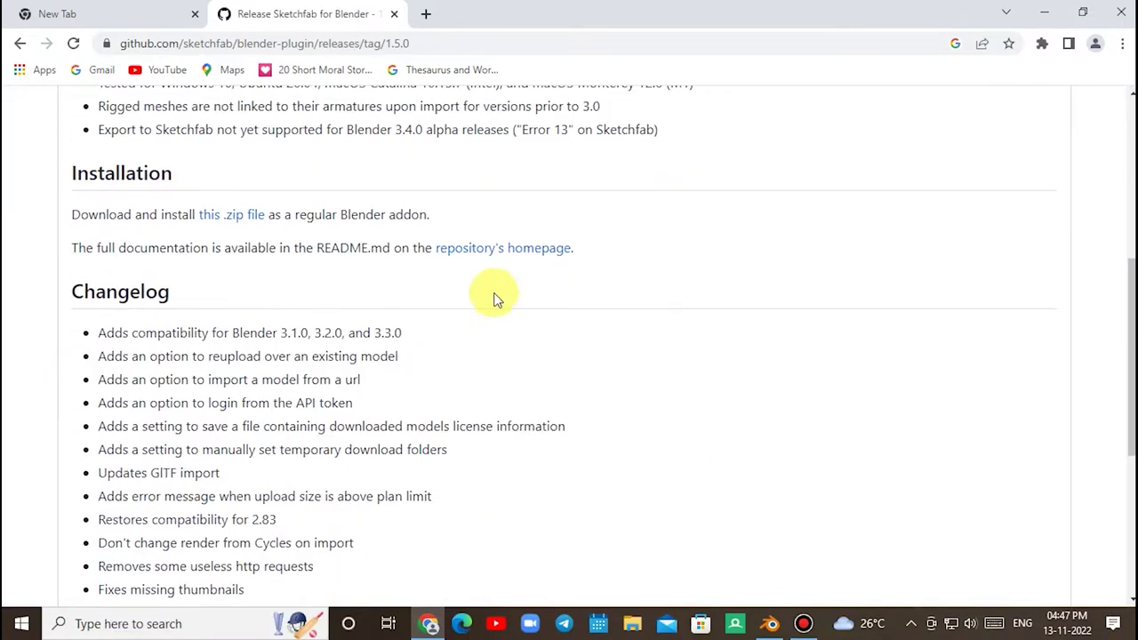
pyautogui.scroll(-4, 483, 261)
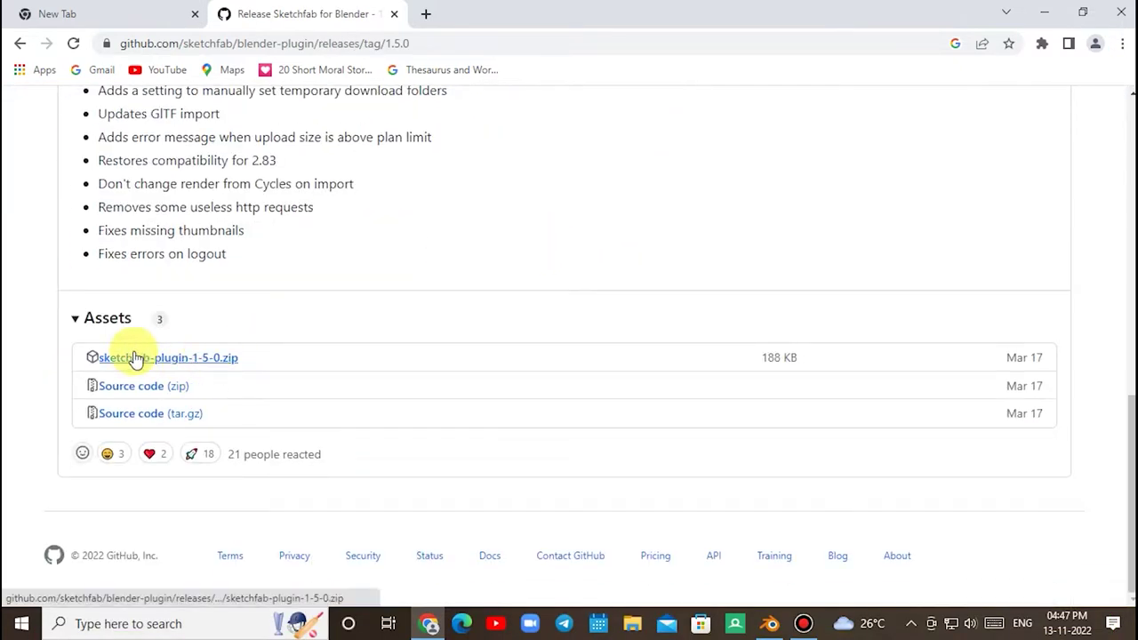
pyautogui.click(198, 360)
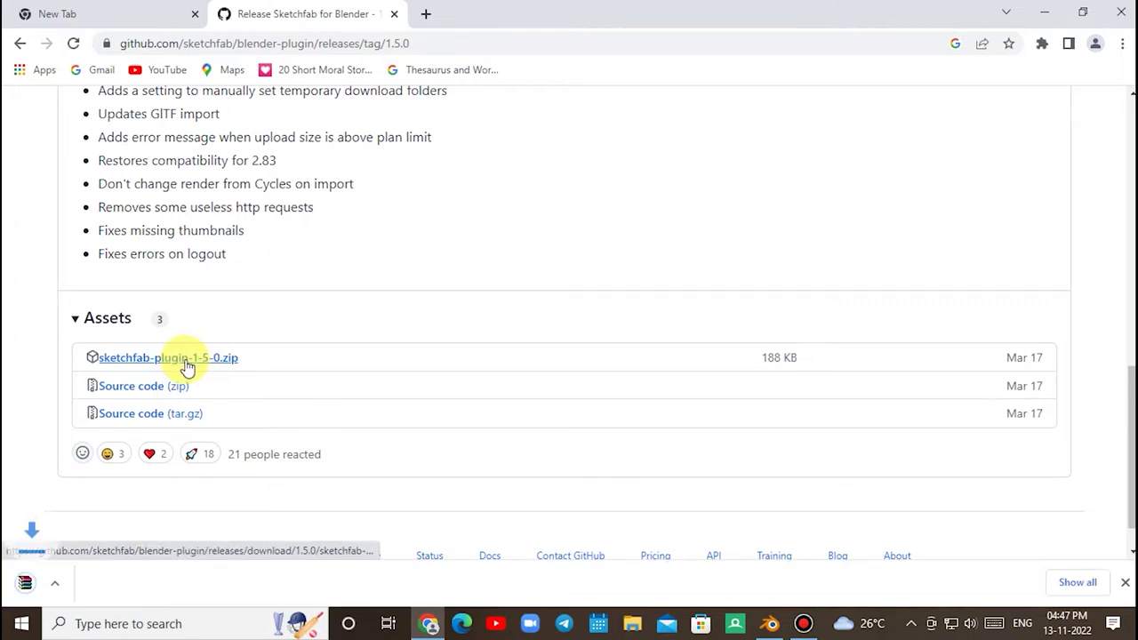
pyautogui.click(770, 625)
# Step: Install sketchfab-plugin-1-5-0.zip from Downloads through Preferences > Add-ons
pyautogui.click(35, 31)
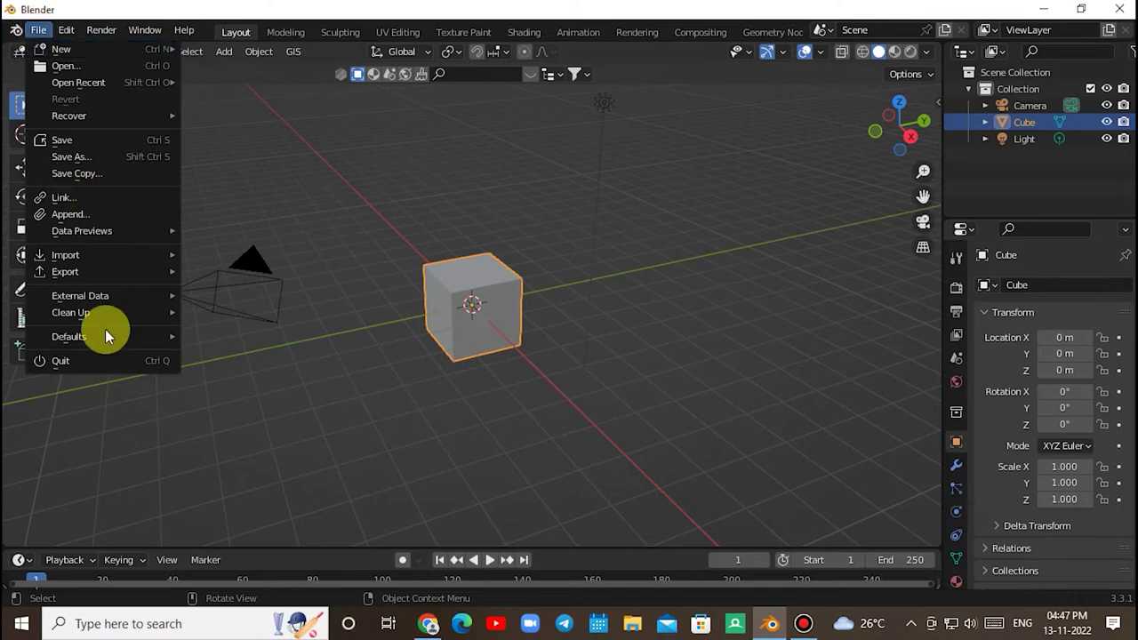
pyautogui.click(64, 32)
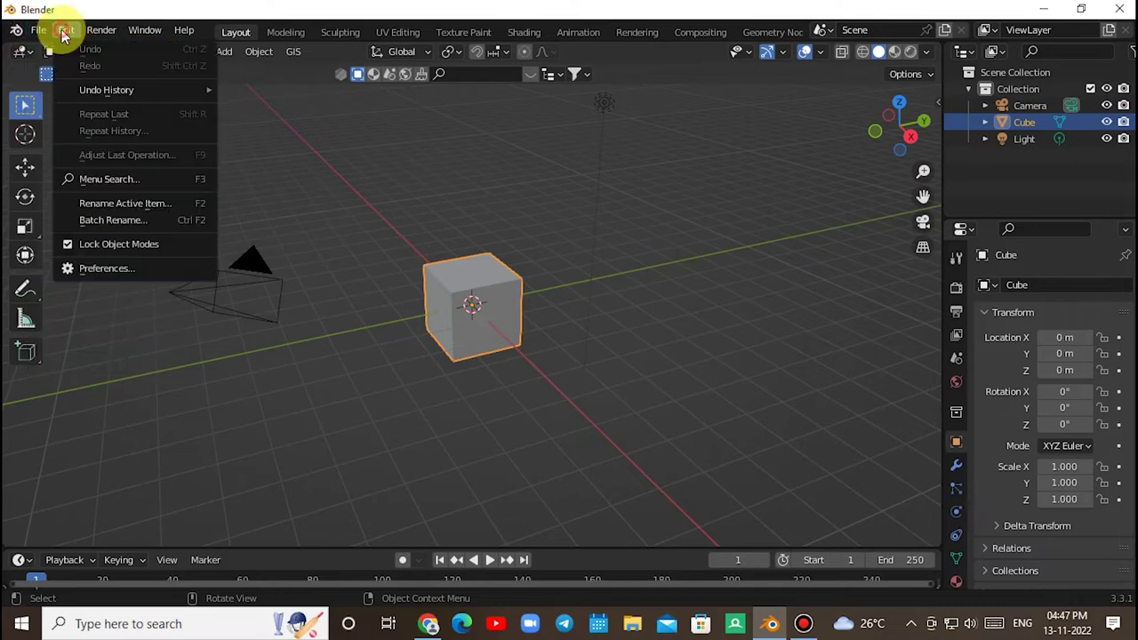
pyautogui.click(95, 269)
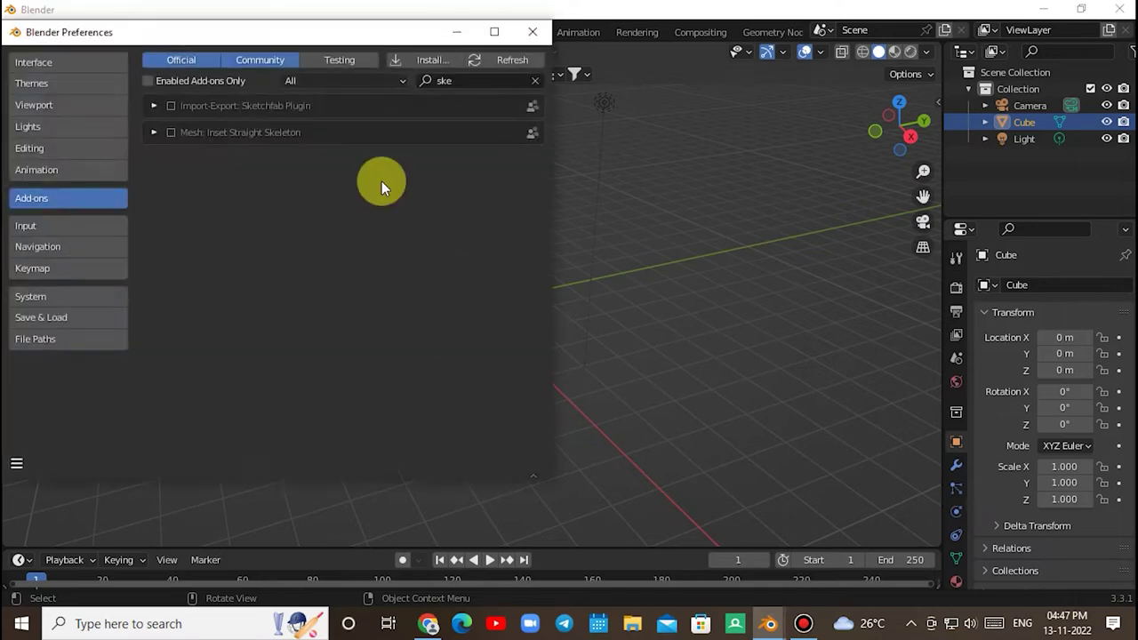
pyautogui.click(537, 81)
pyautogui.click(426, 61)
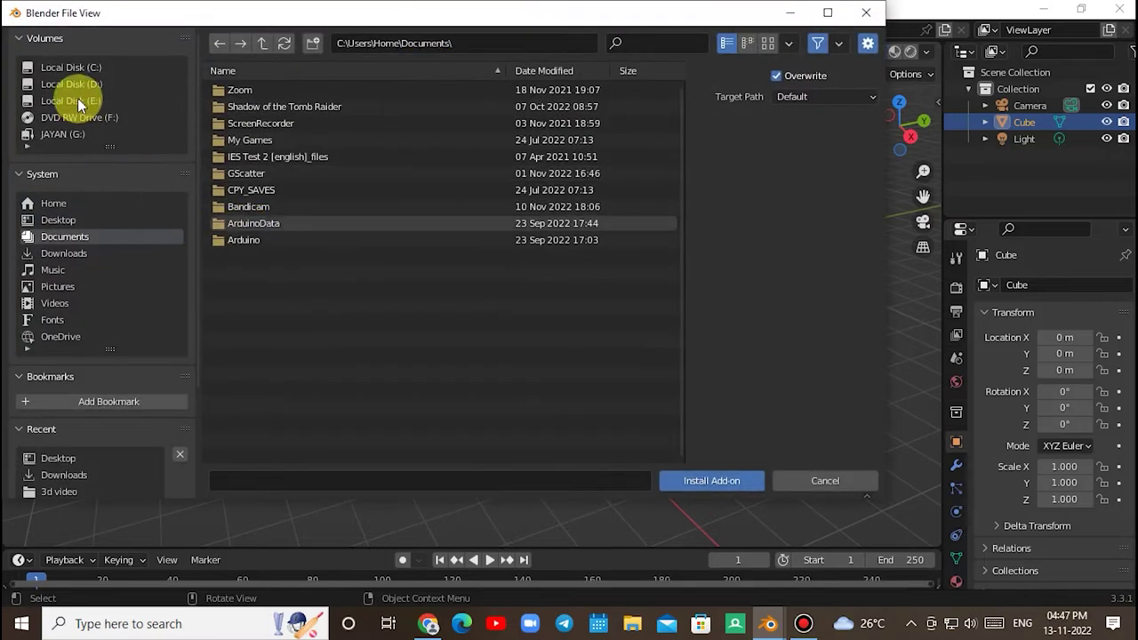
pyautogui.click(64, 253)
pyautogui.scroll(-3, 286, 313)
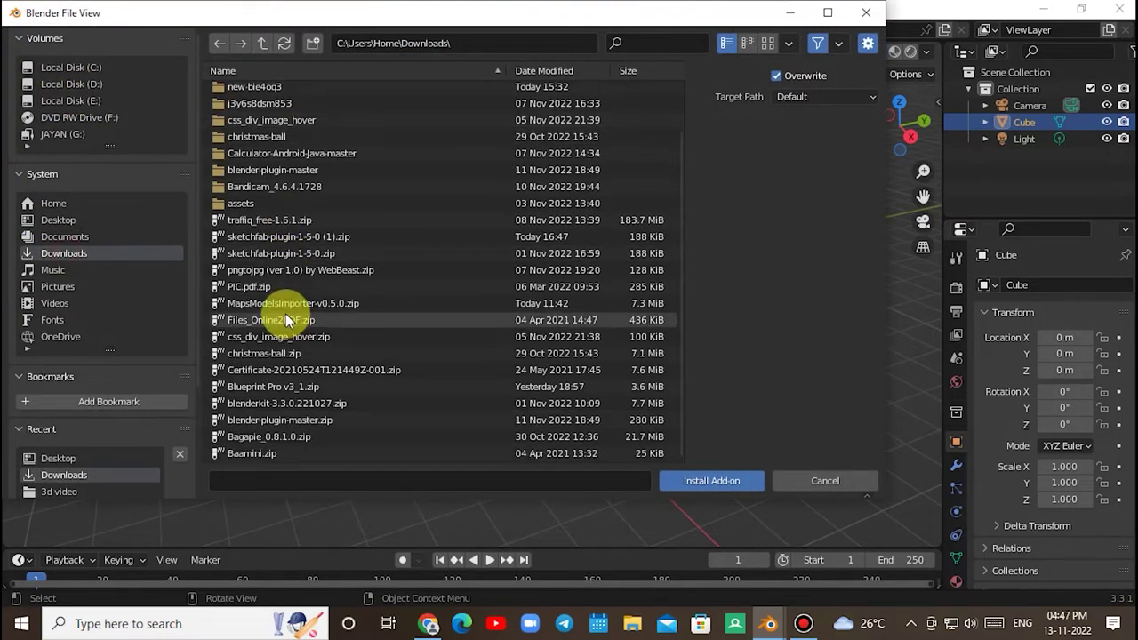
pyautogui.click(267, 254)
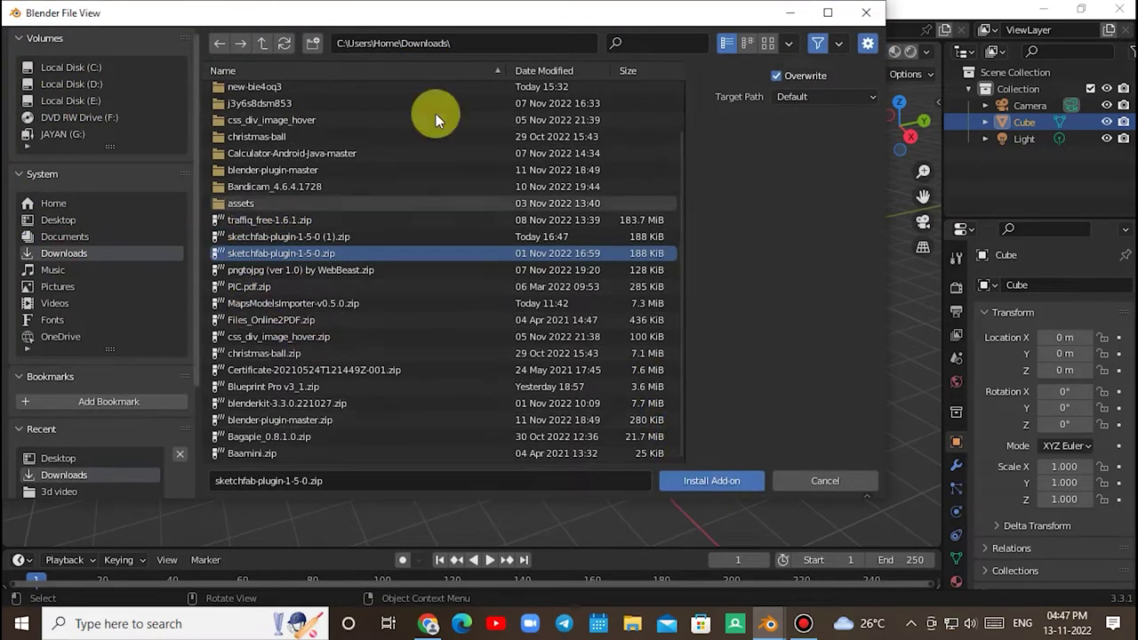
pyautogui.click(866, 12)
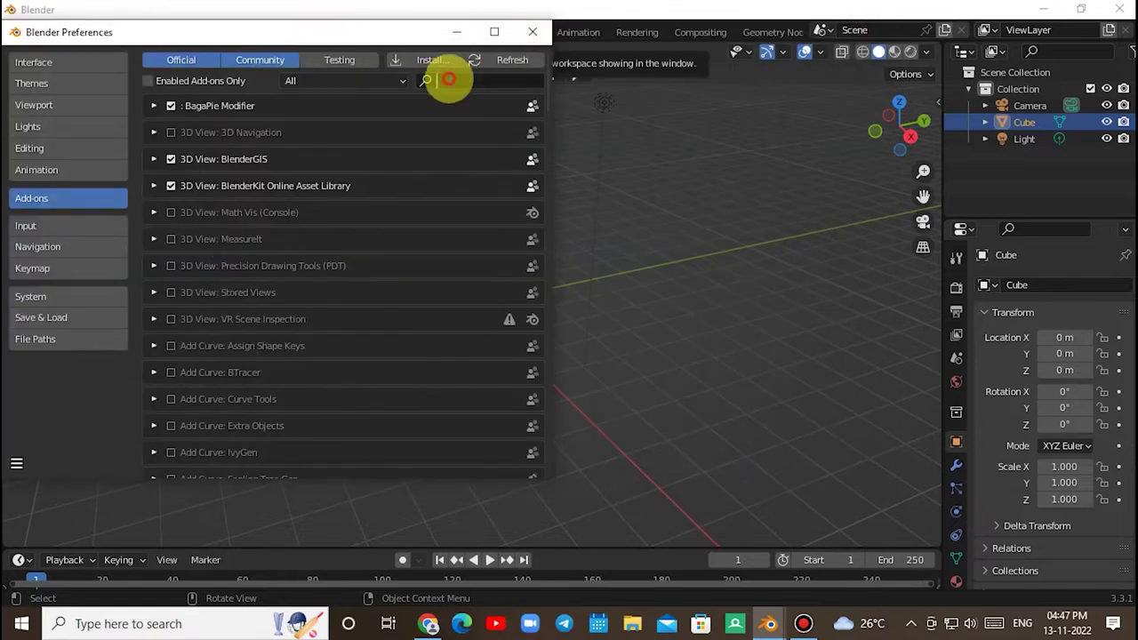
# Step: Find the Sketchfab Plugin with 'ske', enable it, and close Preferences
pyautogui.write('ske')
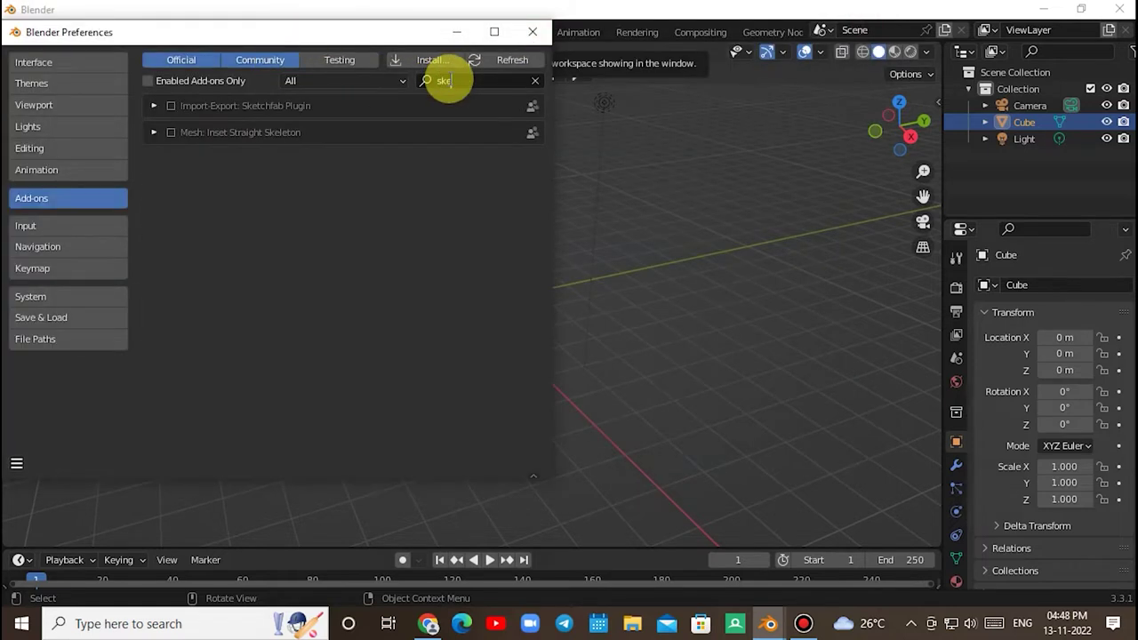
pyautogui.click(270, 117)
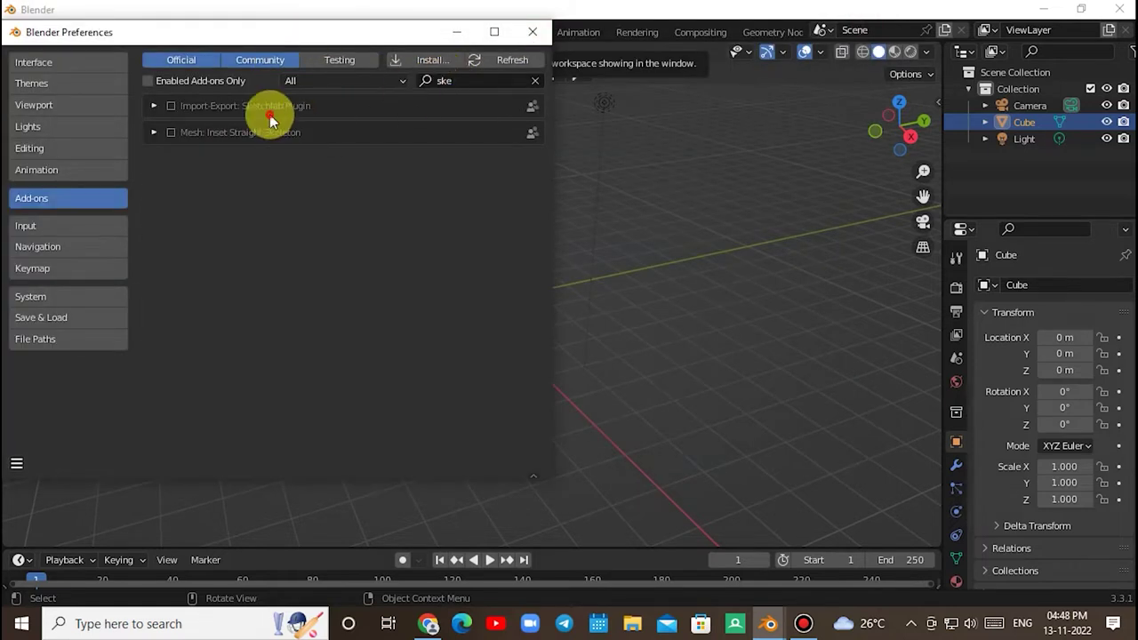
pyautogui.click(153, 107)
pyautogui.click(152, 106)
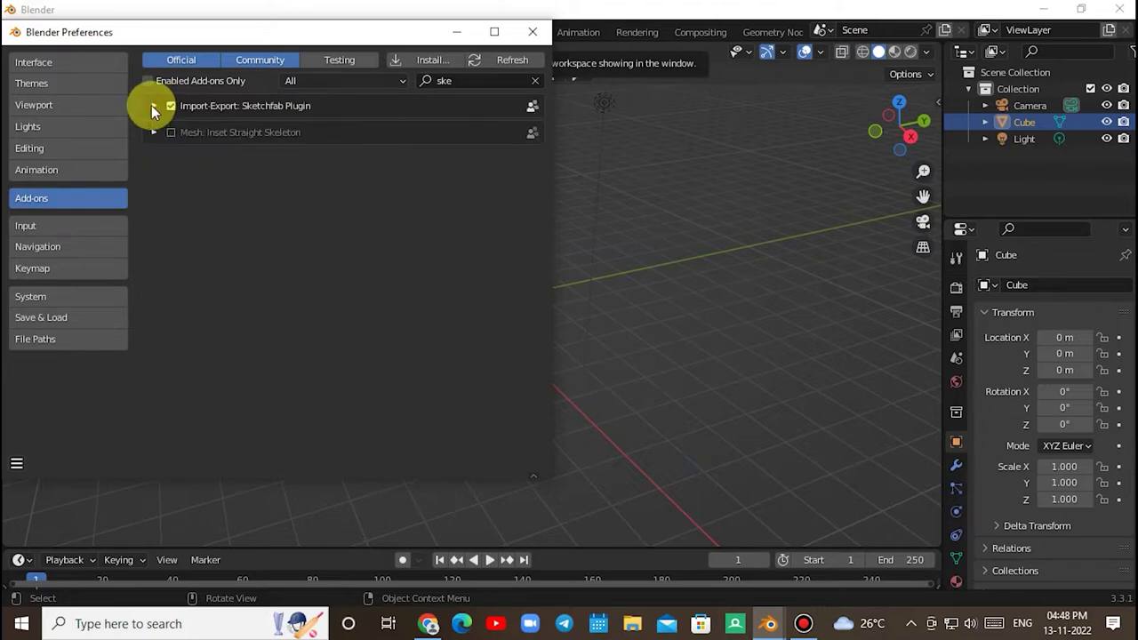
pyautogui.click(533, 32)
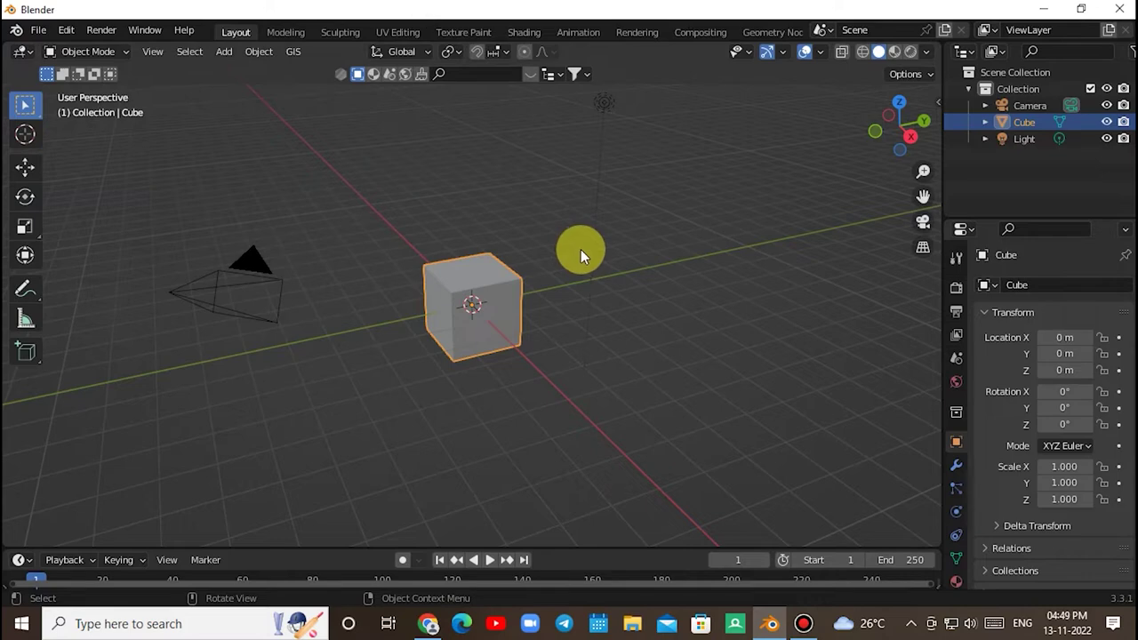
# Step: Activate the Sketchfab add-on in the sidebar and search Sketchfab for 'car'
pyautogui.click(937, 104)
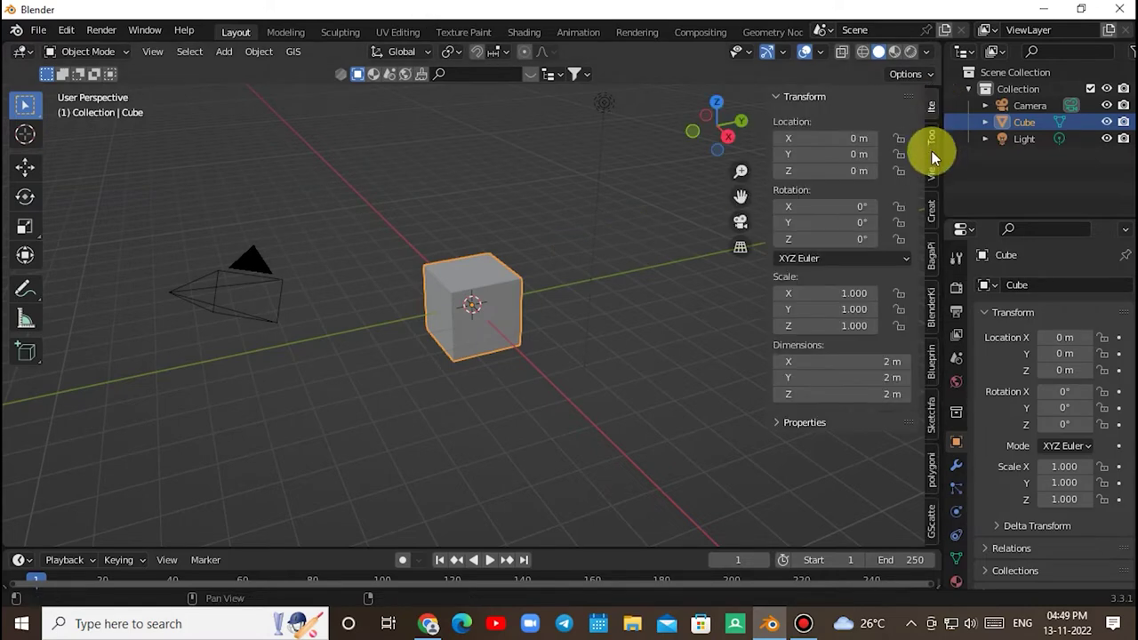
pyautogui.scroll(-2, 931, 267)
pyautogui.click(931, 414)
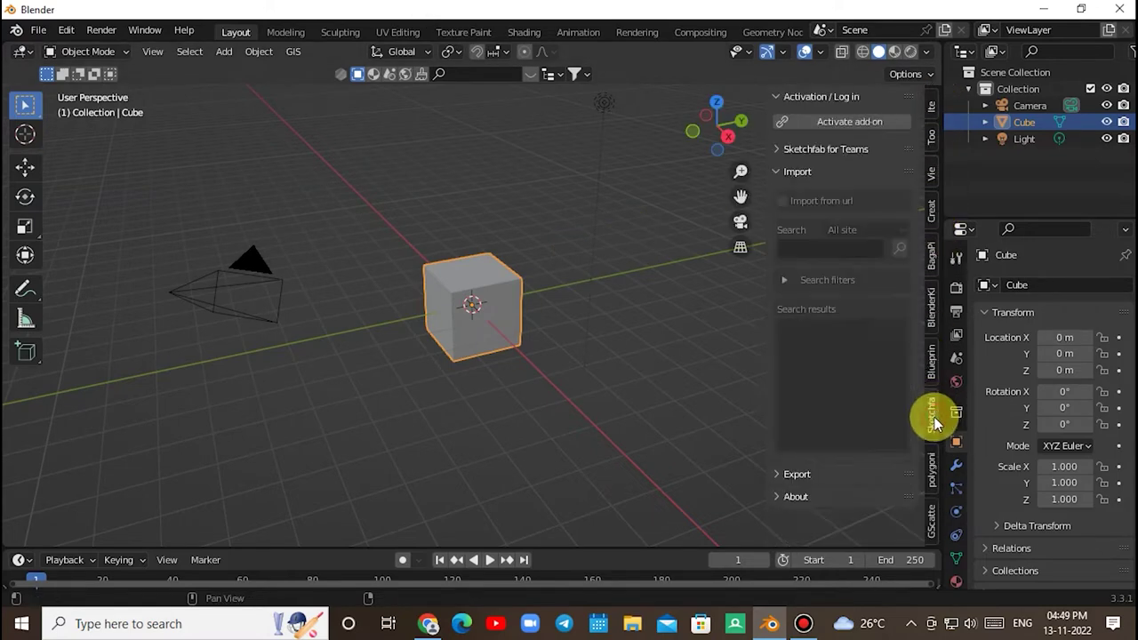
pyautogui.click(840, 125)
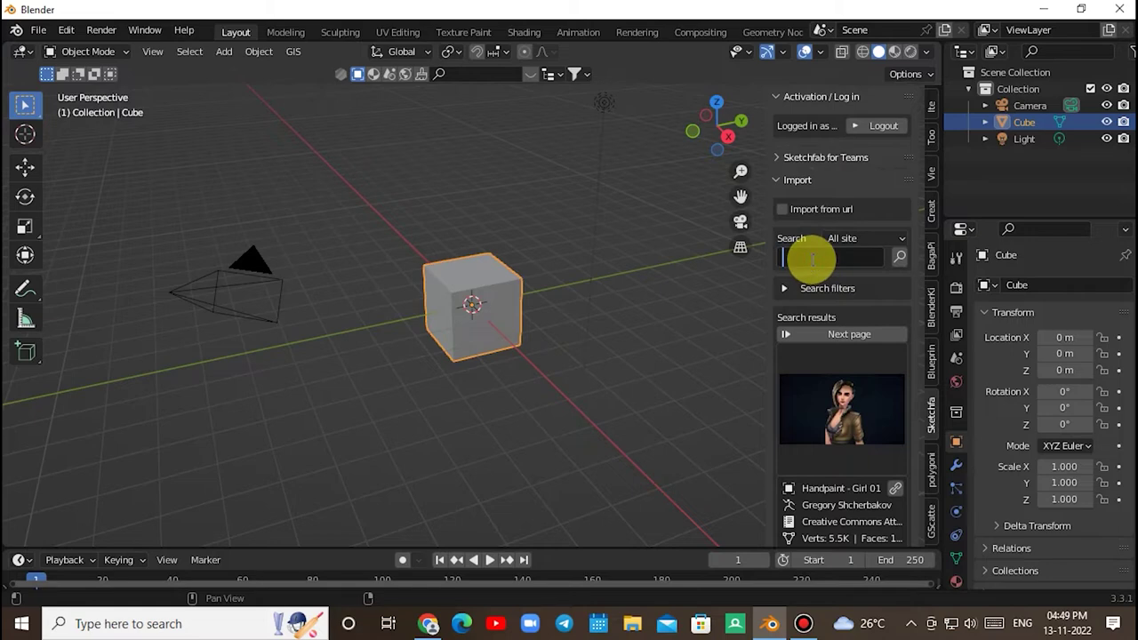
pyautogui.click(812, 259)
pyautogui.write('car')
pyautogui.press('Return')
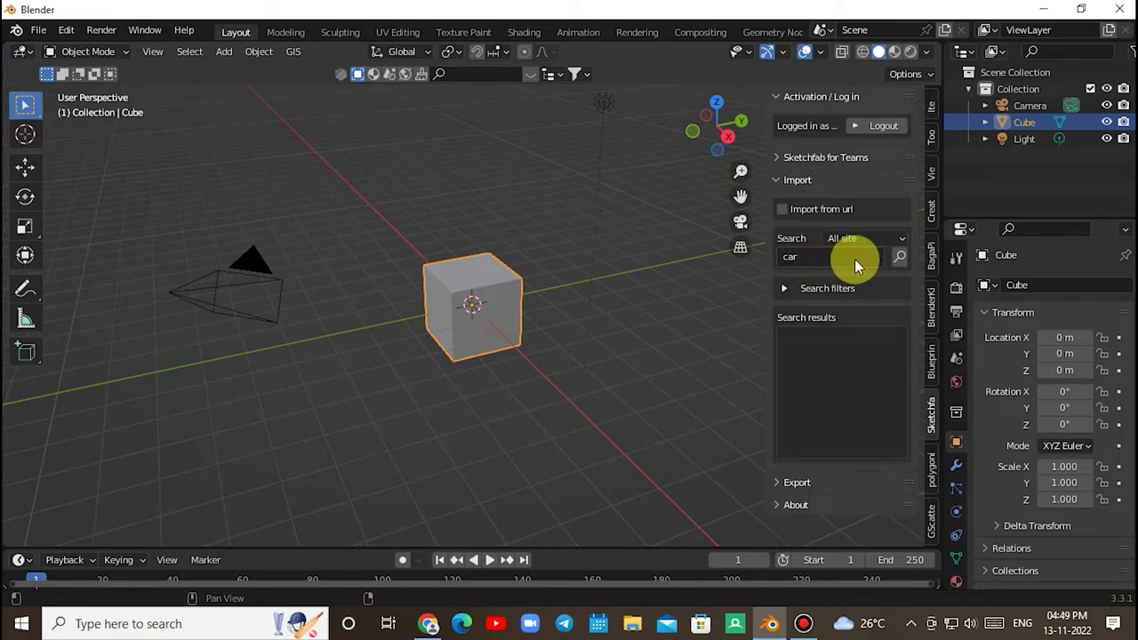
pyautogui.click(841, 418)
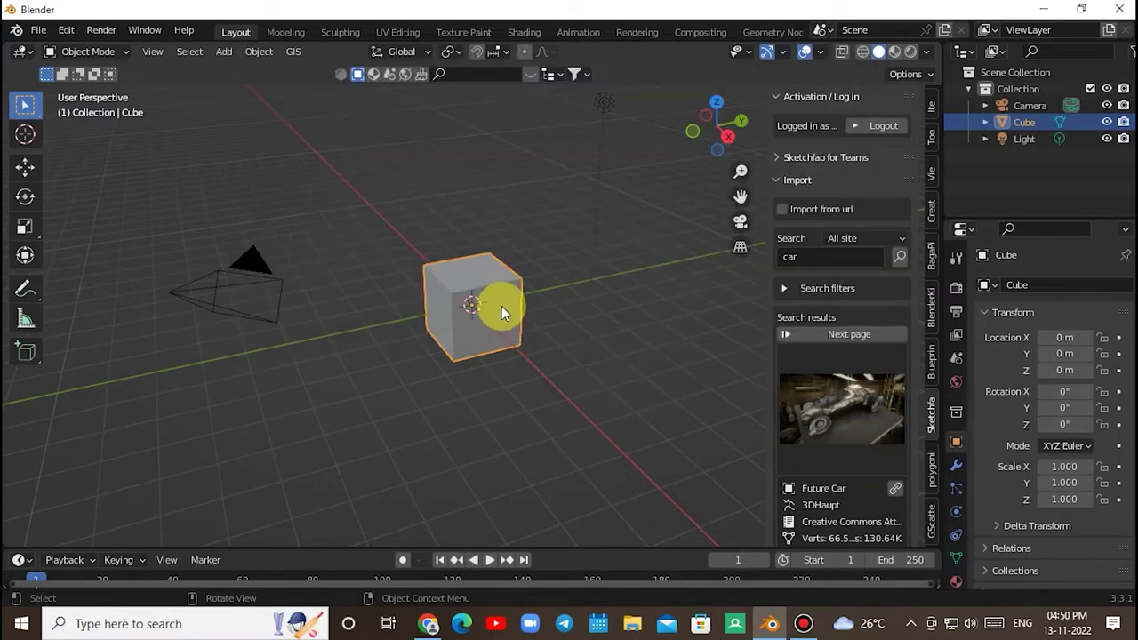
# Step: Delete the default cube and add a plane scaled to about -7.688
pyautogui.press('Delete')
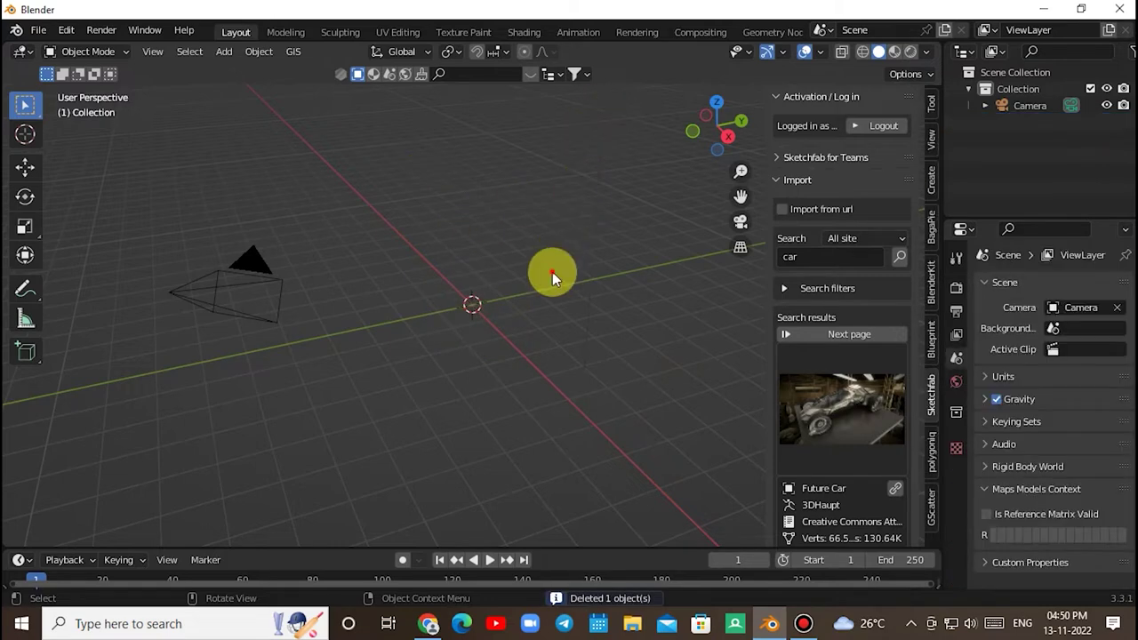
pyautogui.hotkey('shift', 'a')
pyautogui.click(613, 267)
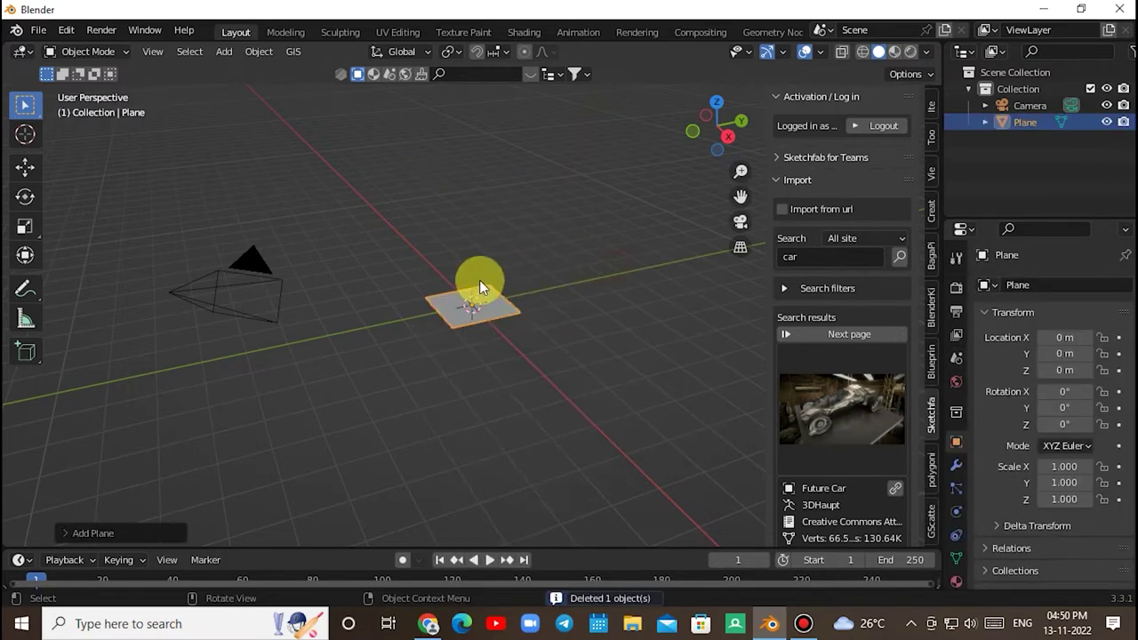
pyautogui.press('s')
pyautogui.click(652, 392)
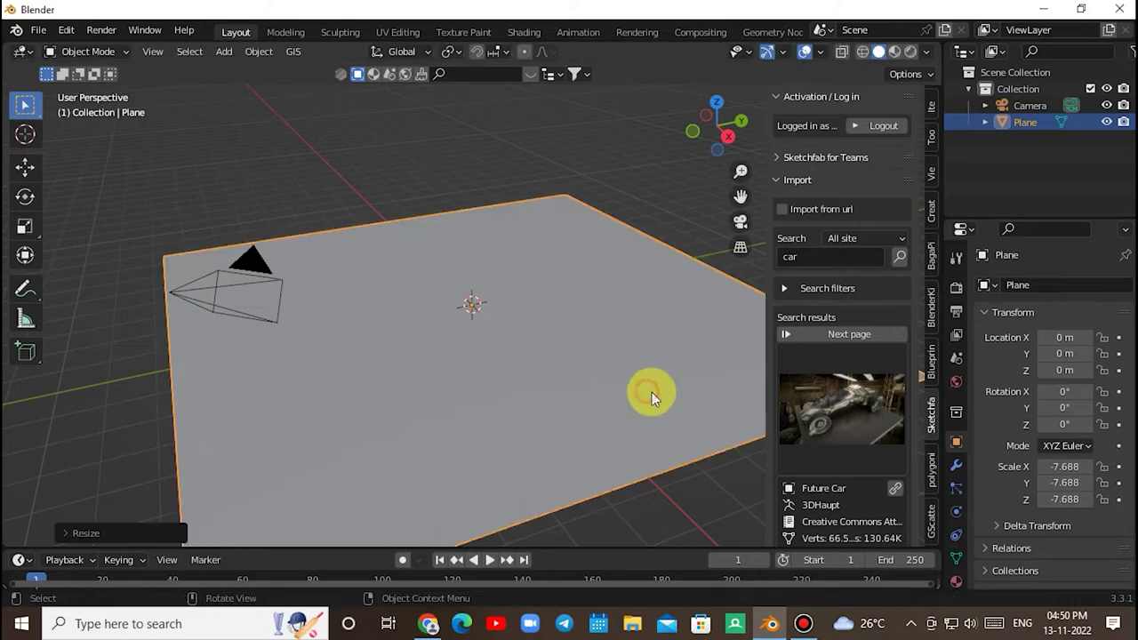
pyautogui.click(629, 188)
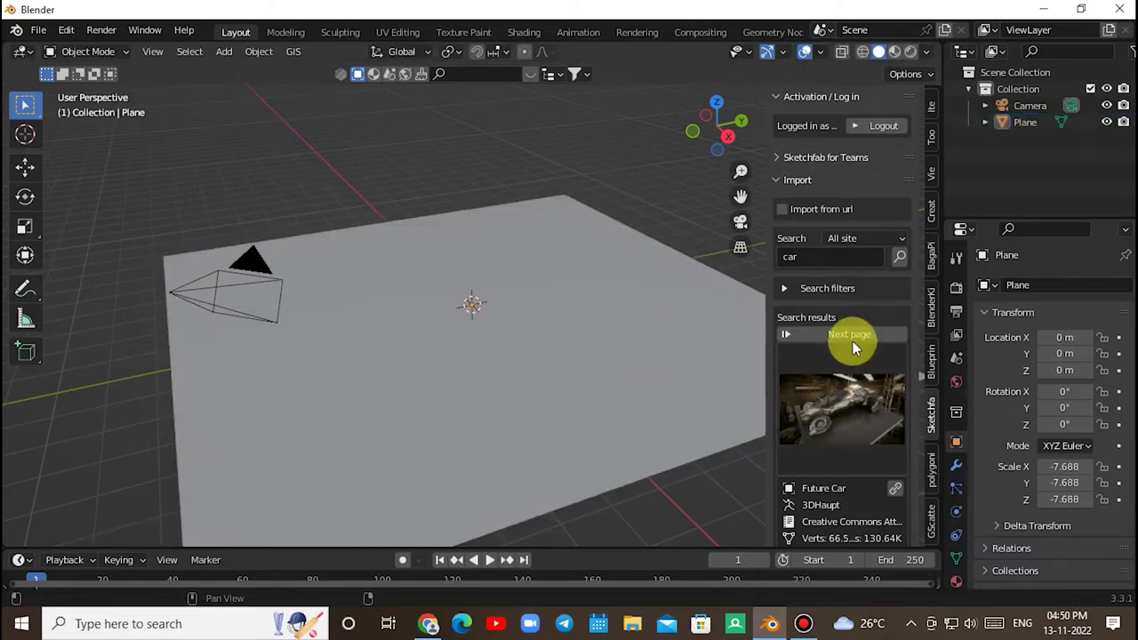
# Step: Pick the 2021 Lamborghini Countach LPI 800-4 from the car results and import it
pyautogui.click(854, 388)
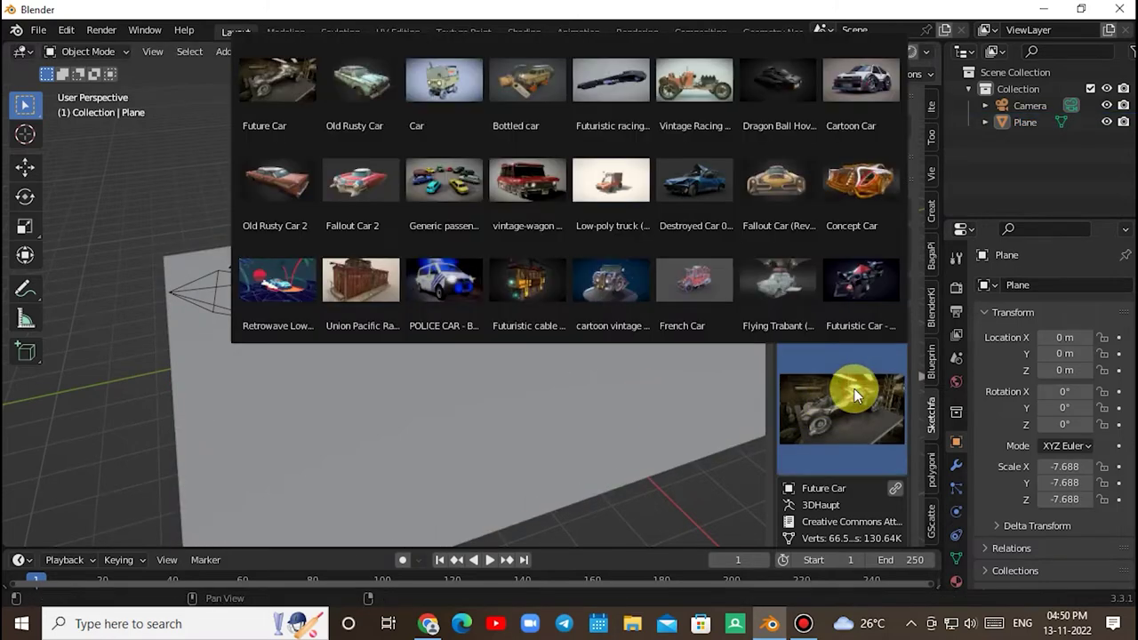
pyautogui.click(279, 84)
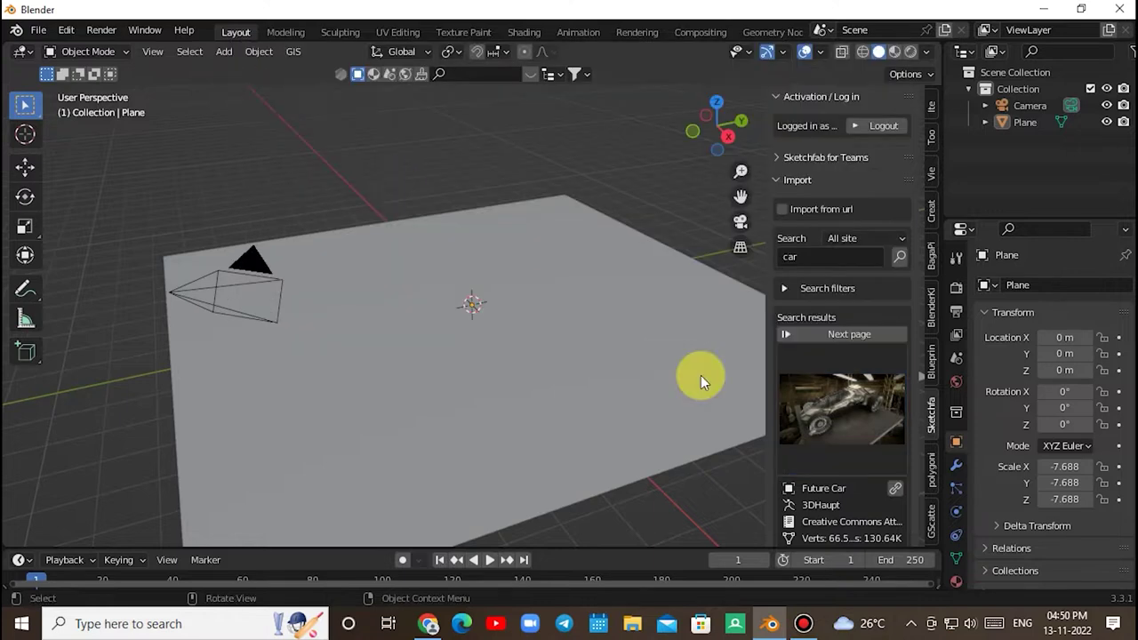
pyautogui.scroll(-3, 826, 400)
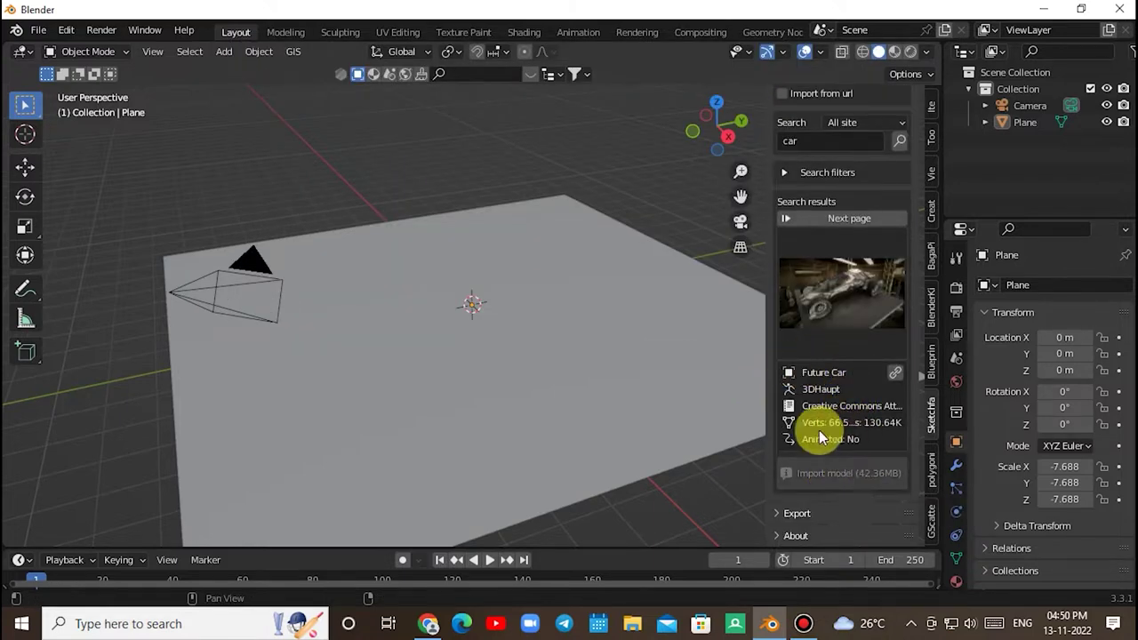
pyautogui.scroll(3, 820, 435)
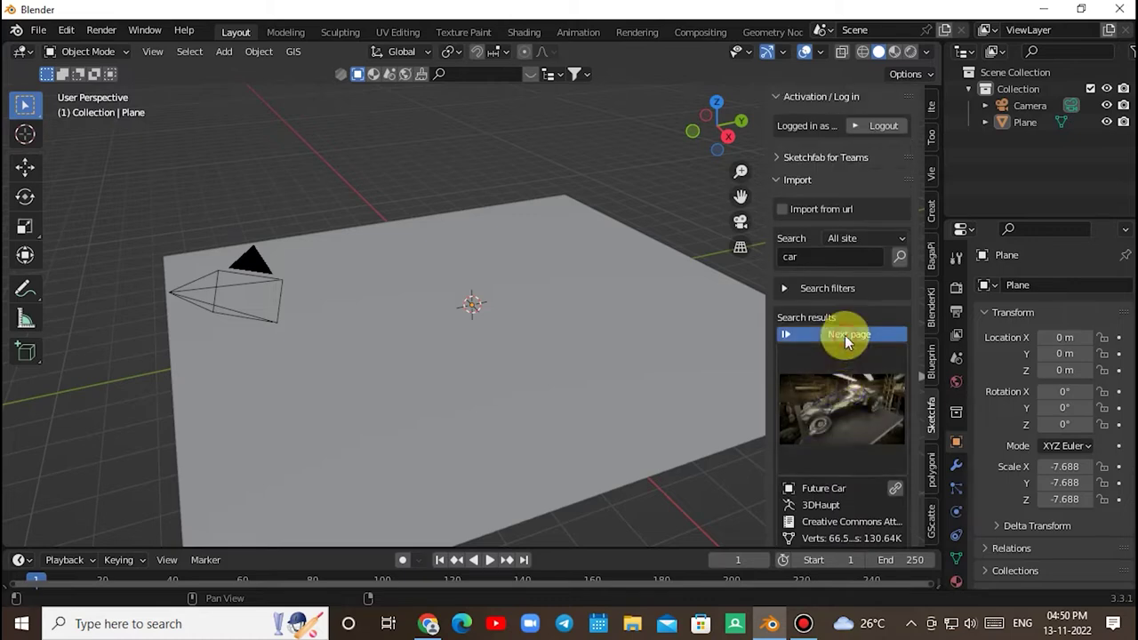
pyautogui.click(844, 409)
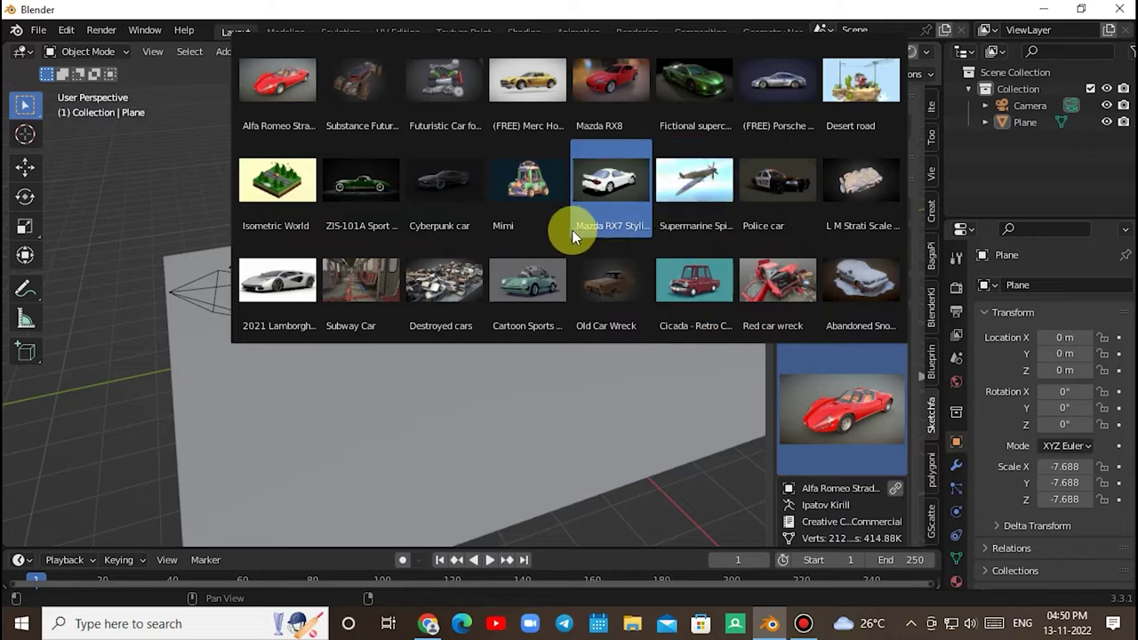
pyautogui.click(278, 273)
pyautogui.scroll(-3, 865, 421)
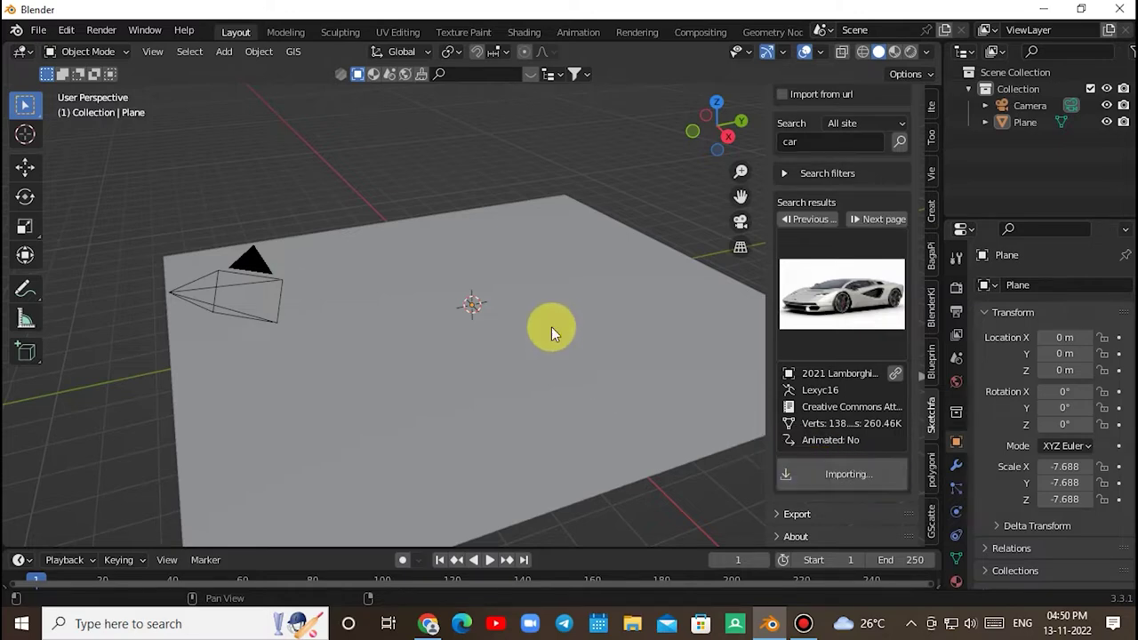
# Step: Select the imported Lamborghini and apply Drop It from its context menu
pyautogui.moveTo(550, 331); pyautogui.dragTo(563, 221, button='middle')
pyautogui.rightClick(550, 245)
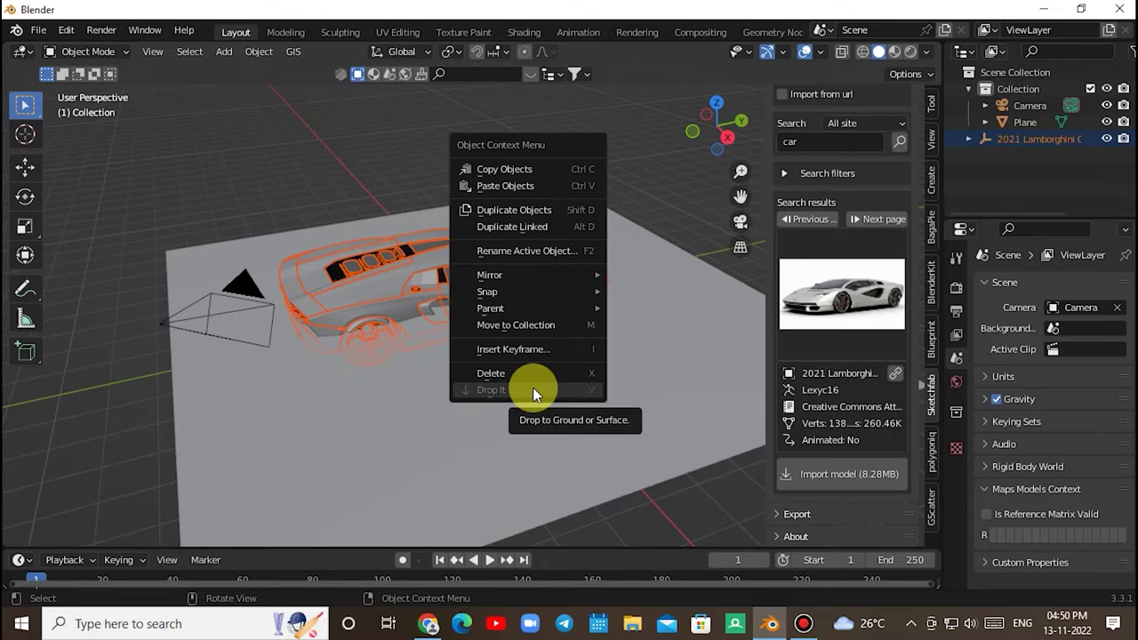
pyautogui.press('Escape')
pyautogui.moveTo(584, 427); pyautogui.dragTo(561, 369, button='middle')
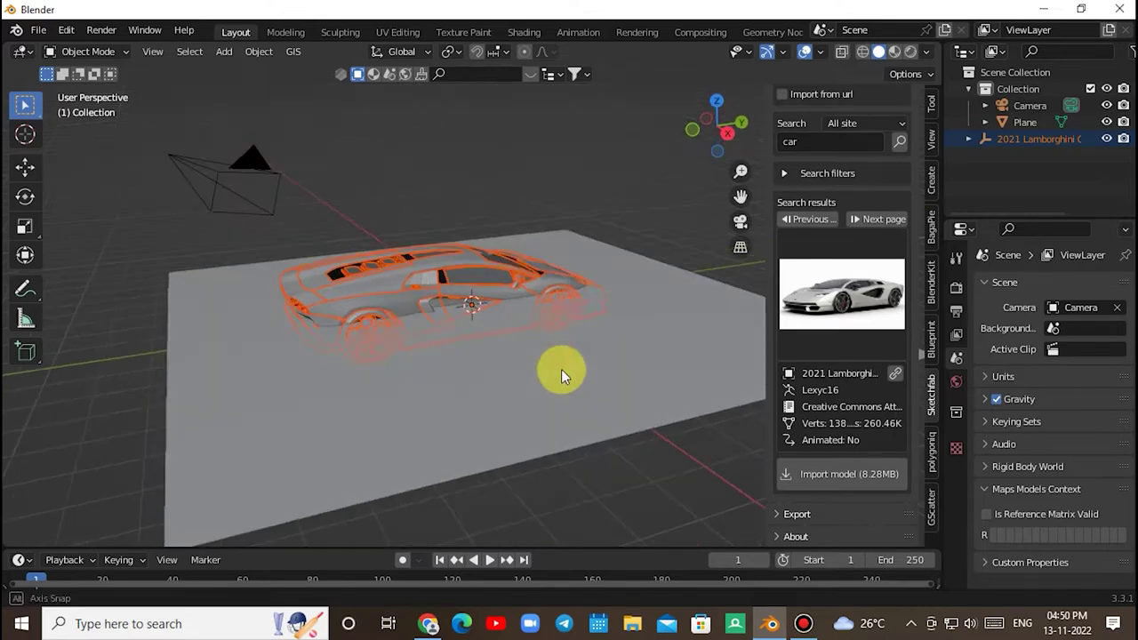
pyautogui.click(669, 190)
pyautogui.click(1031, 138)
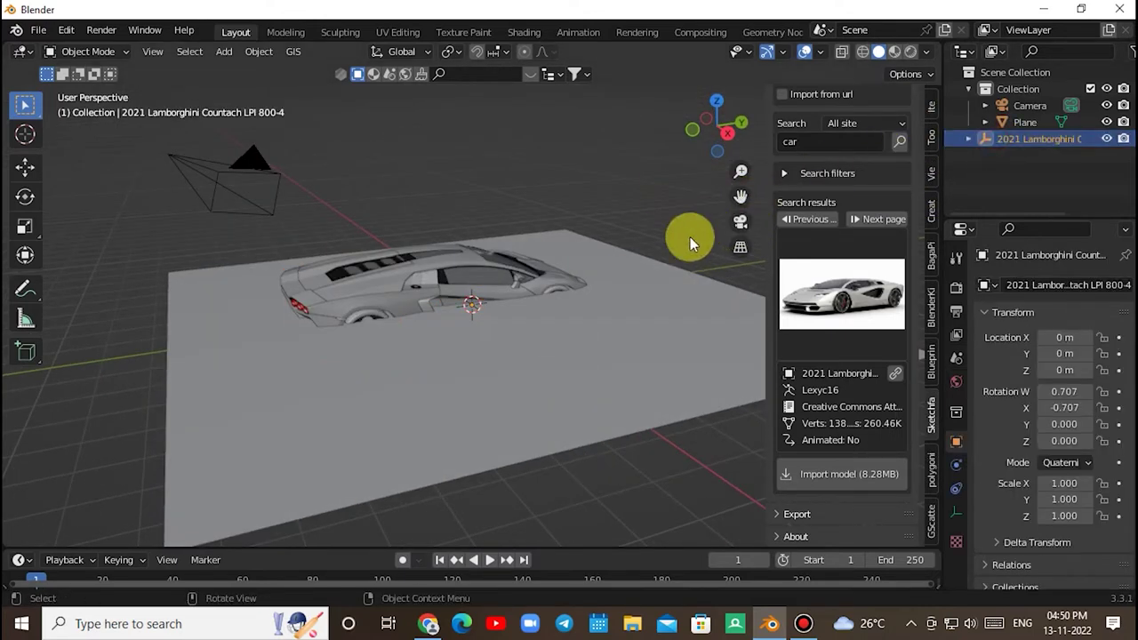
pyautogui.rightClick(628, 180)
pyautogui.click(524, 424)
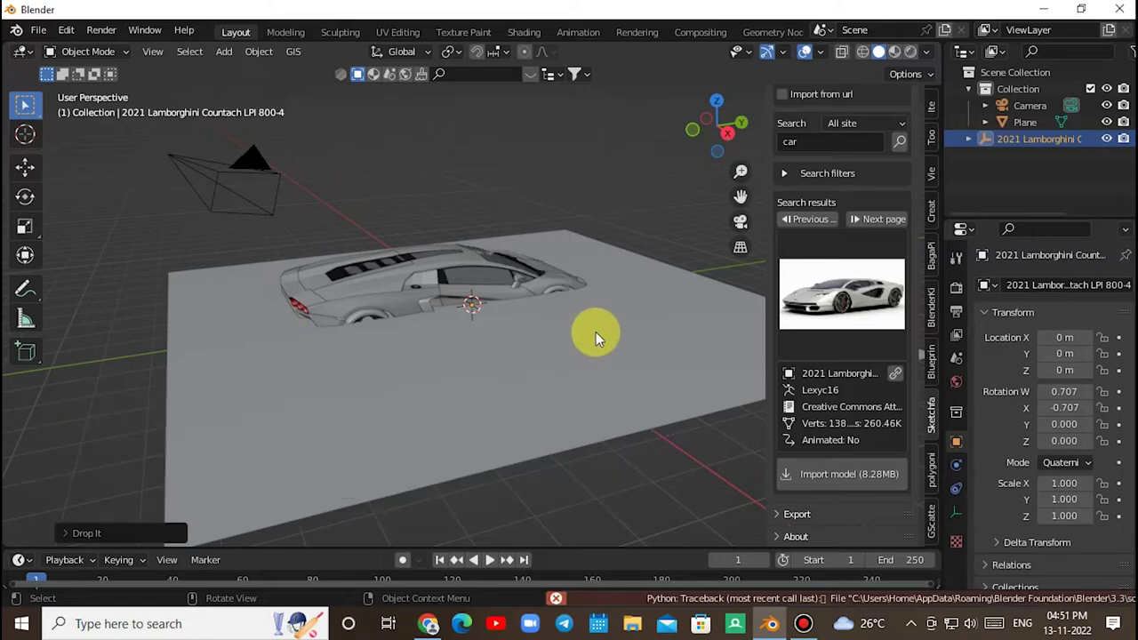
# Step: Raise the Lamborghini along Z to 1.1379 so its wheels rest on the plane
pyautogui.press('g')
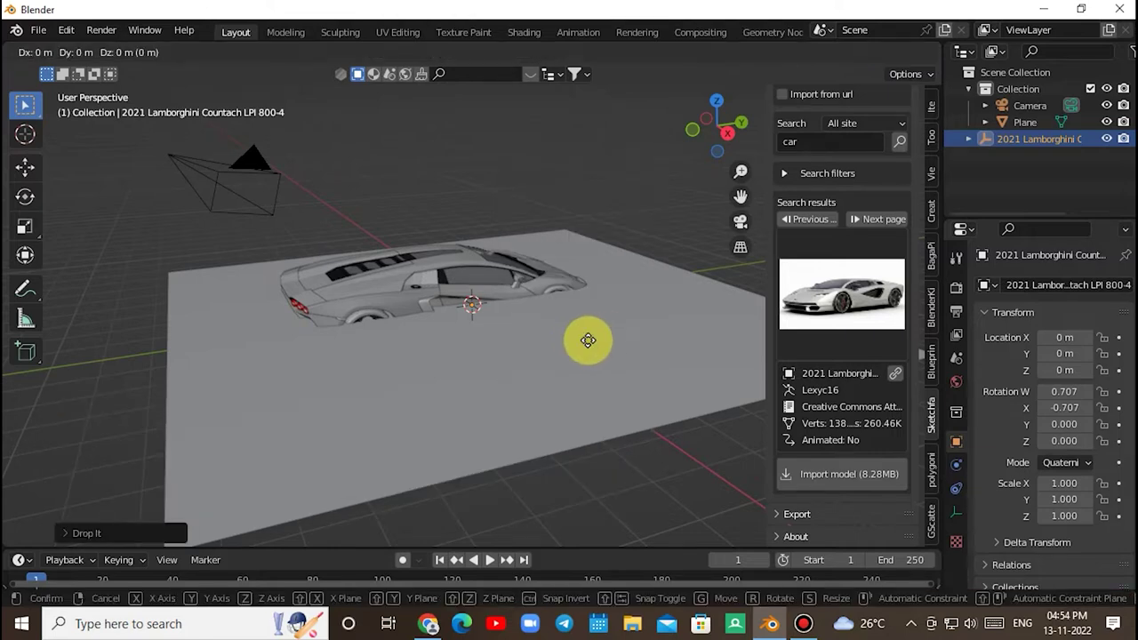
pyautogui.press('z')
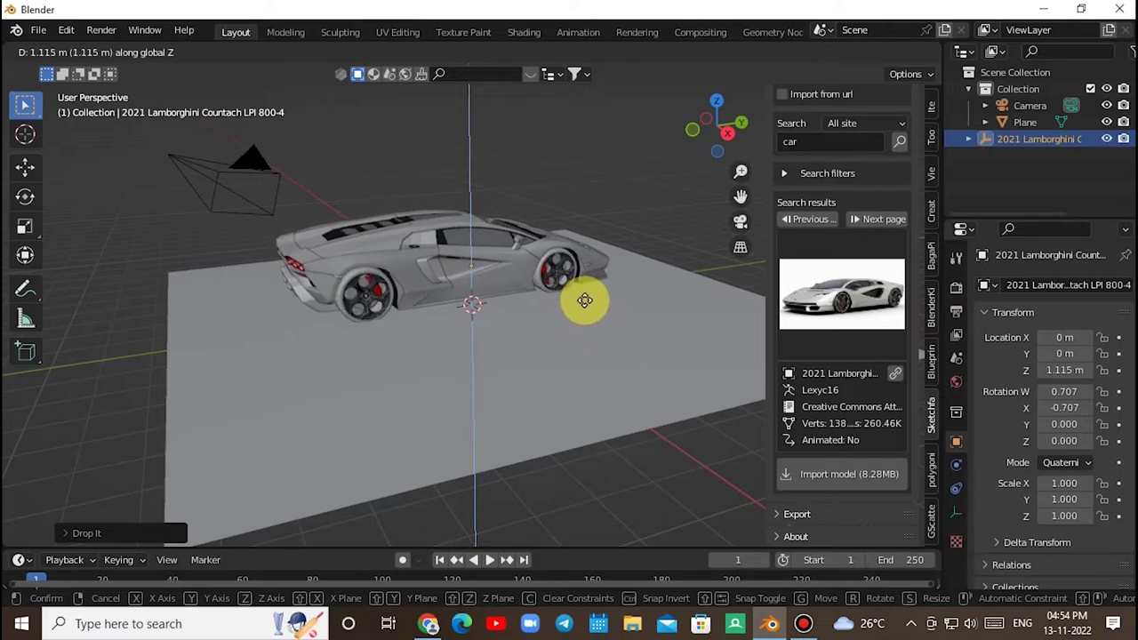
pyautogui.click(585, 300)
pyautogui.moveTo(636, 301); pyautogui.dragTo(427, 424, button='middle')
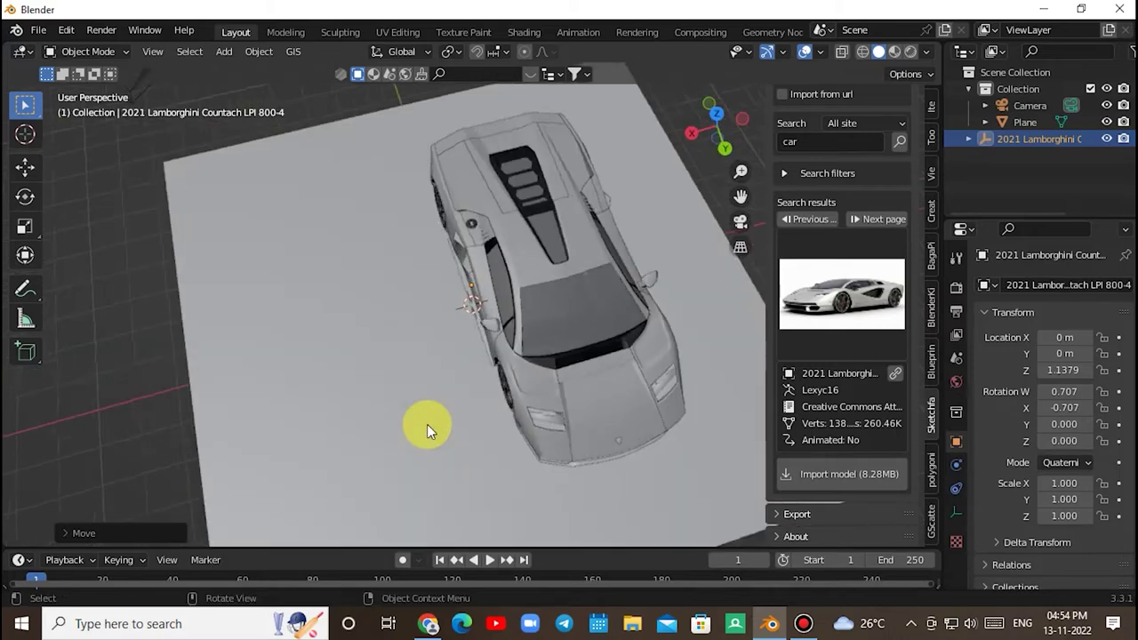
pyautogui.scroll(-3, 427, 424)
pyautogui.moveTo(539, 373); pyautogui.dragTo(381, 293, button='middle')
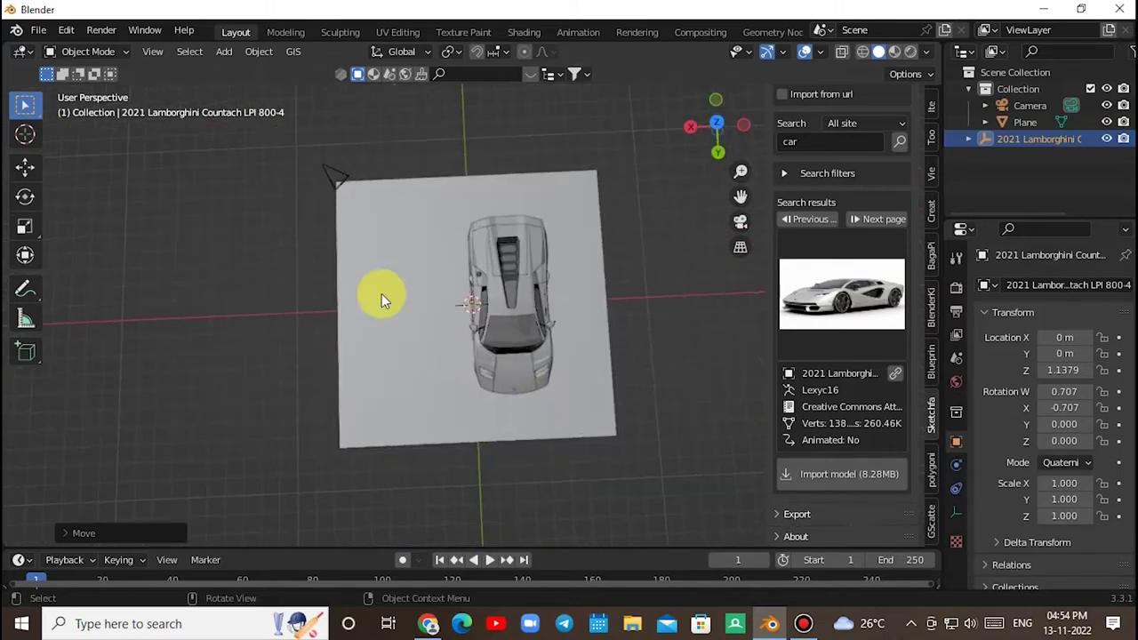
# Step: Slide the Lamborghini to 2.078 m along X with the Move tool
pyautogui.click(25, 166)
pyautogui.moveTo(444, 317); pyautogui.dragTo(389, 304)
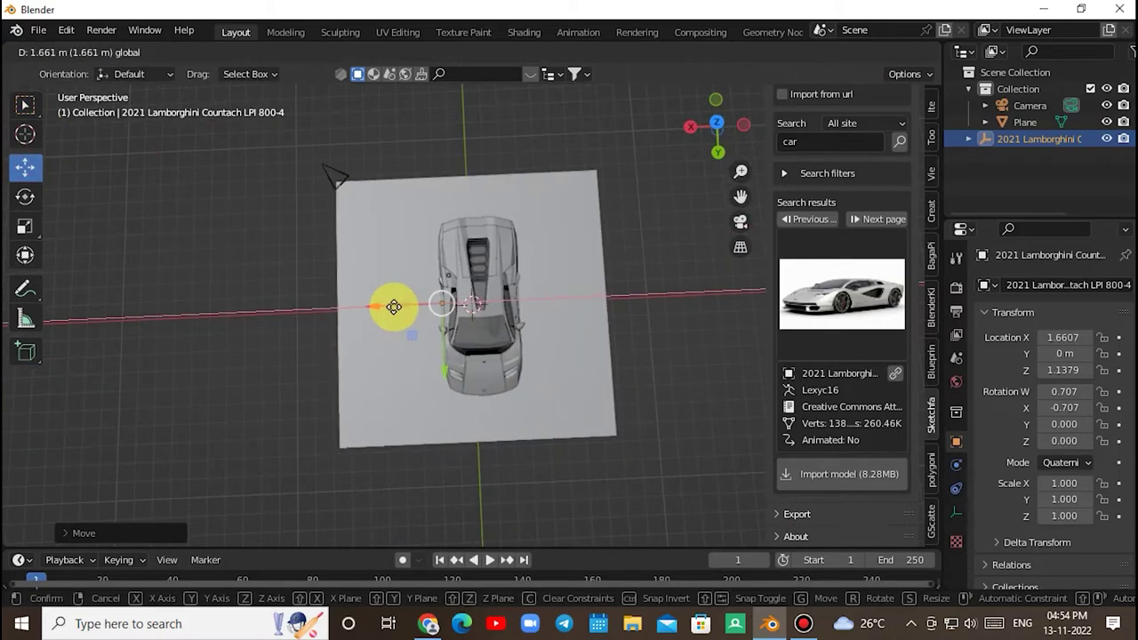
pyautogui.moveTo(389, 305)
pyautogui.mouseDown(button='middle')
pyautogui.moveTo(464, 333)
pyautogui.moveTo(408, 317)
pyautogui.mouseUp(button='middle')
pyautogui.click(25, 105)
pyautogui.moveTo(407, 269)
pyautogui.mouseDown(button='middle')
pyautogui.moveTo(346, 247)
pyautogui.moveTo(567, 339)
pyautogui.mouseUp(button='middle')
pyautogui.scroll(-2, 567, 339)
# Step: Switch BlenderKit to HDRs and download the Cloudy Sky HDR
pyautogui.click(931, 306)
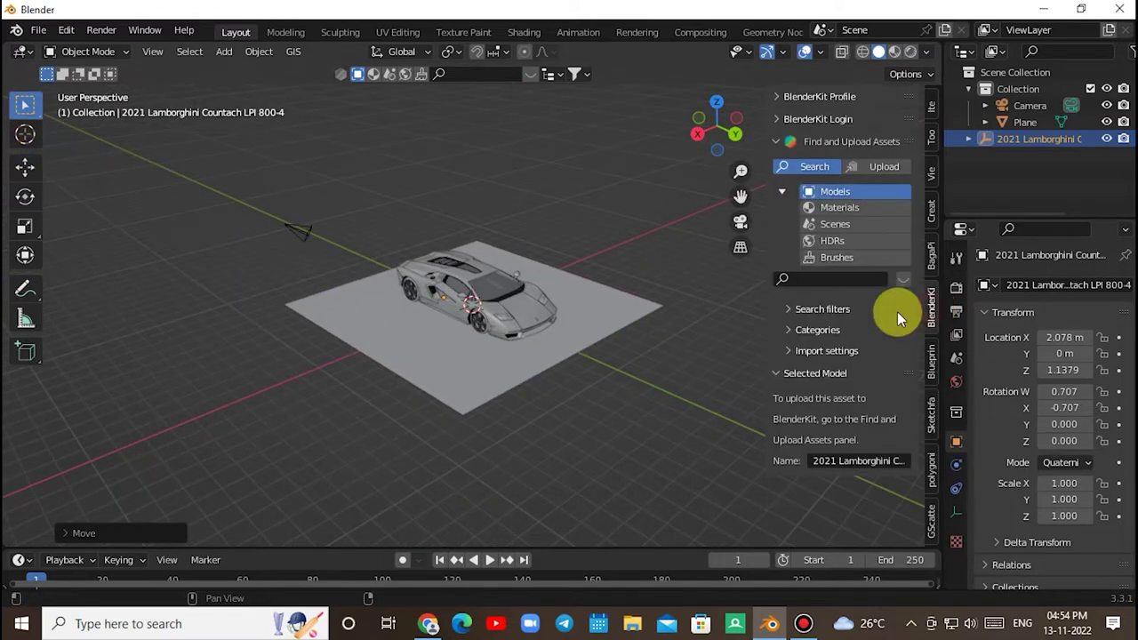
pyautogui.click(833, 241)
pyautogui.click(825, 278)
pyautogui.write('sky')
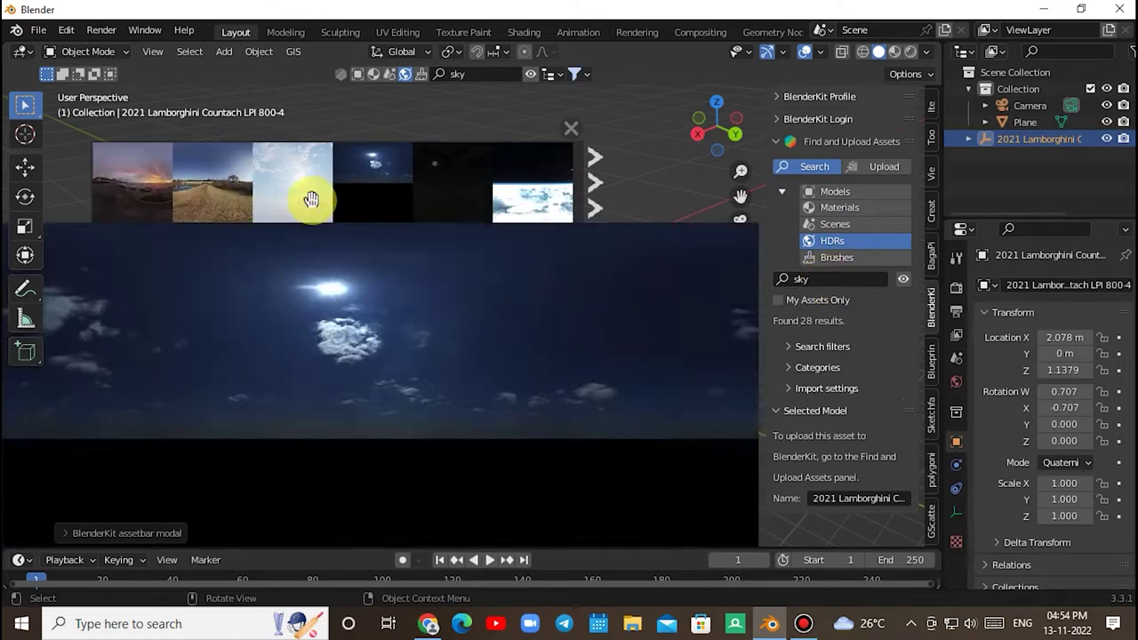
pyautogui.click(305, 198)
pyautogui.click(571, 129)
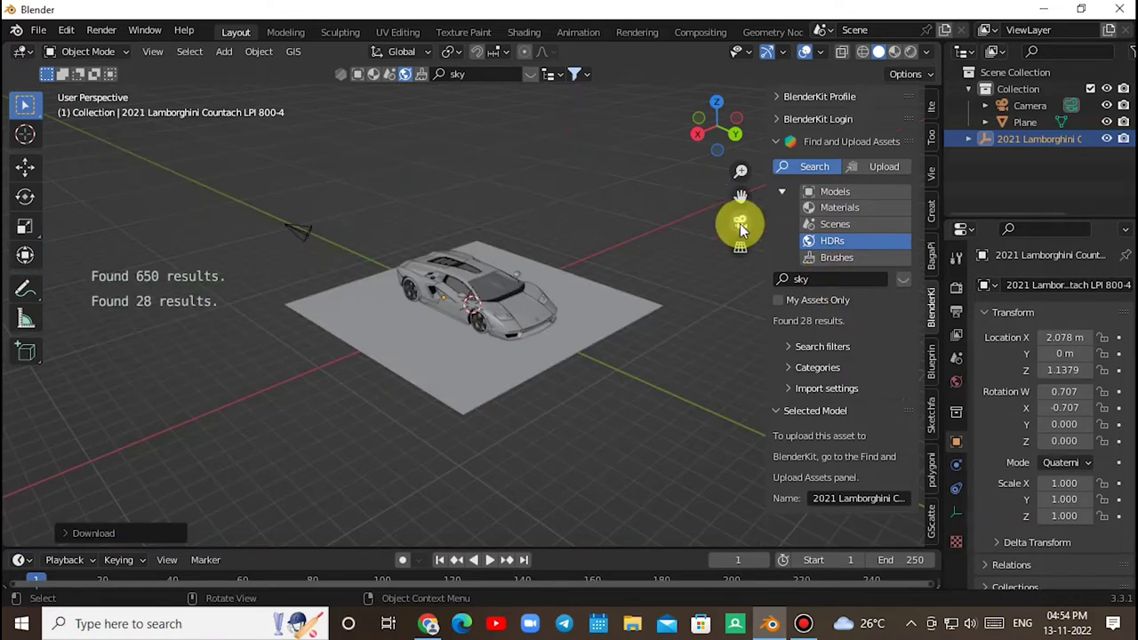
# Step: Walk the scene camera back until the Lamborghini fills the camera view
pyautogui.click(740, 223)
pyautogui.hotkey('shift', '`')
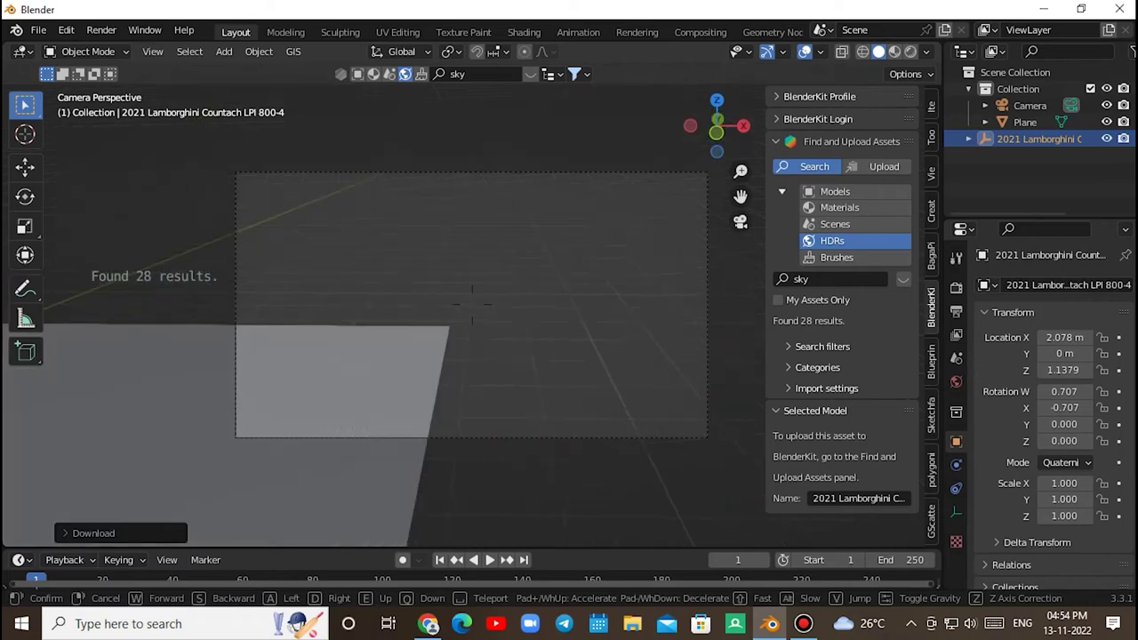
pyautogui.press('s')
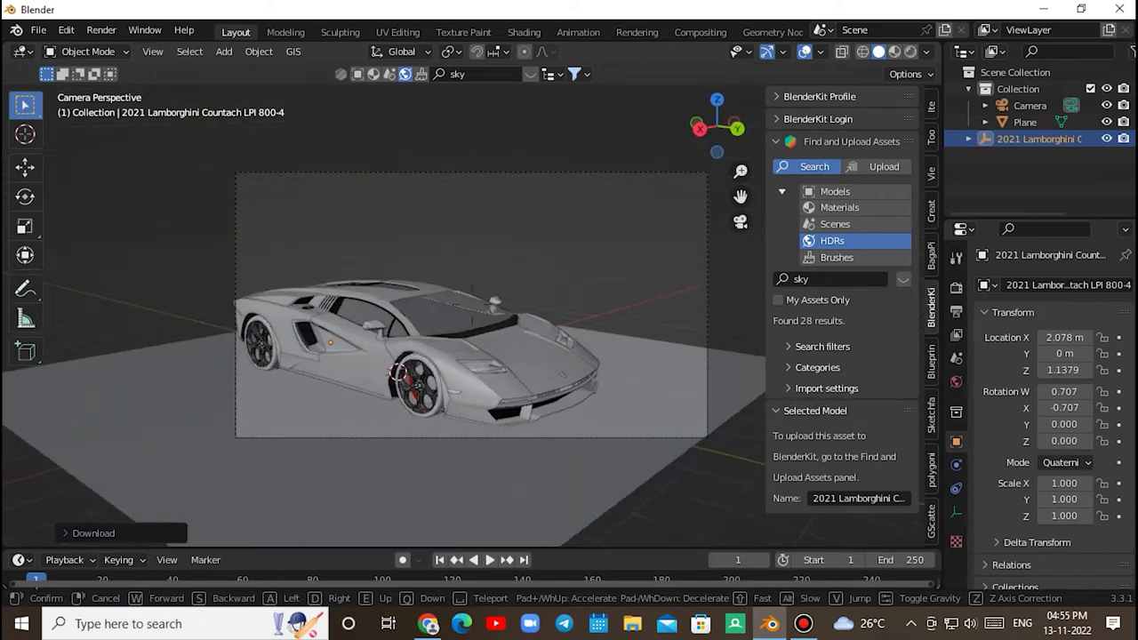
pyautogui.click(743, 343)
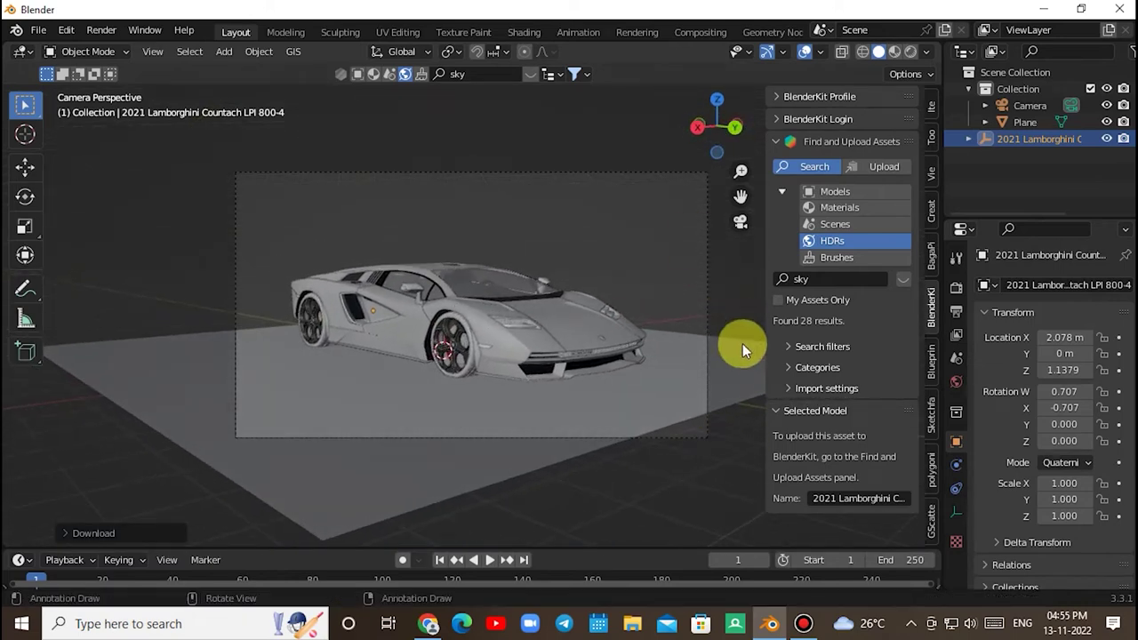
pyautogui.moveTo(742, 344); pyautogui.dragTo(733, 352, button='middle')
pyautogui.scroll(-5, 702, 346)
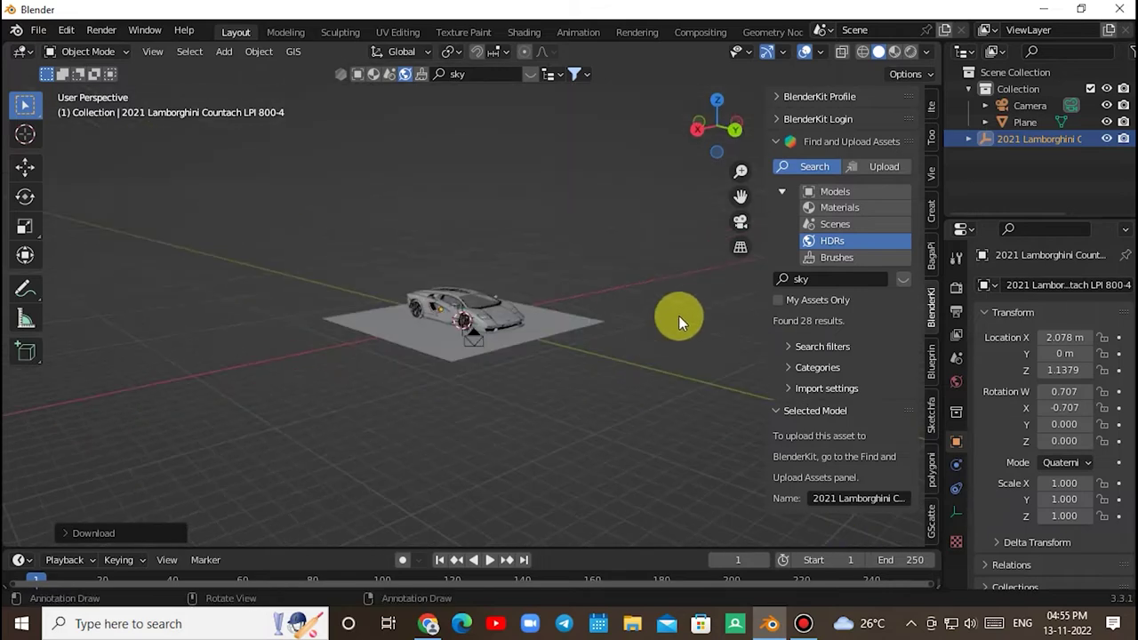
pyautogui.click(739, 221)
# Step: Scale the ground plane up in two passes to -11.158 on every axis
pyautogui.click(555, 407)
pyautogui.press('s')
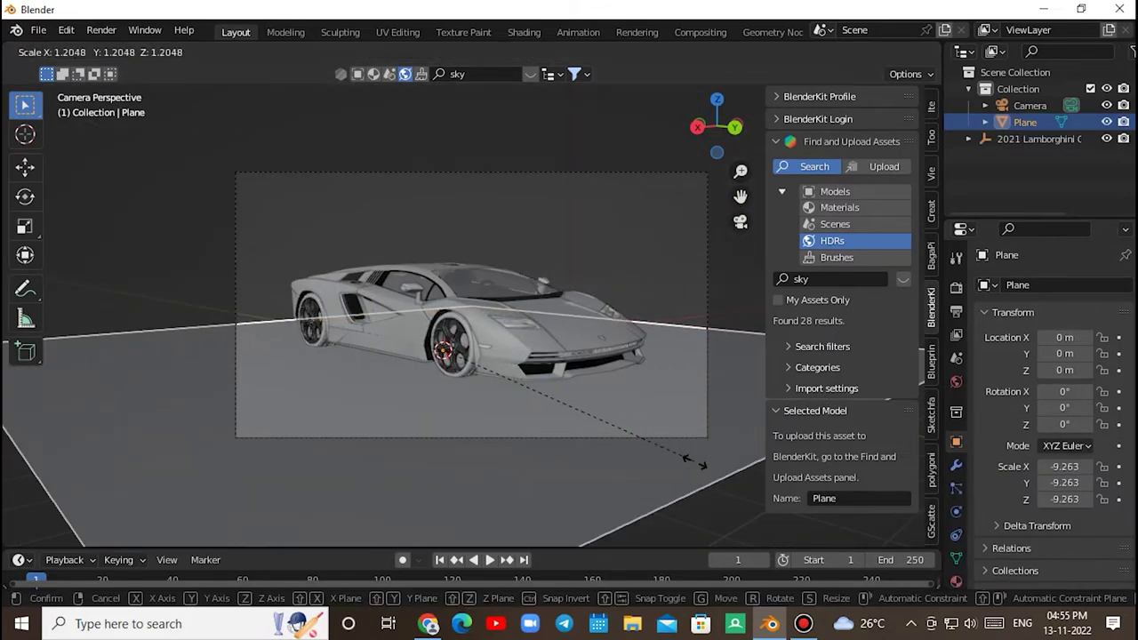
pyautogui.click(695, 459)
pyautogui.moveTo(723, 286); pyautogui.dragTo(722, 288, button='middle')
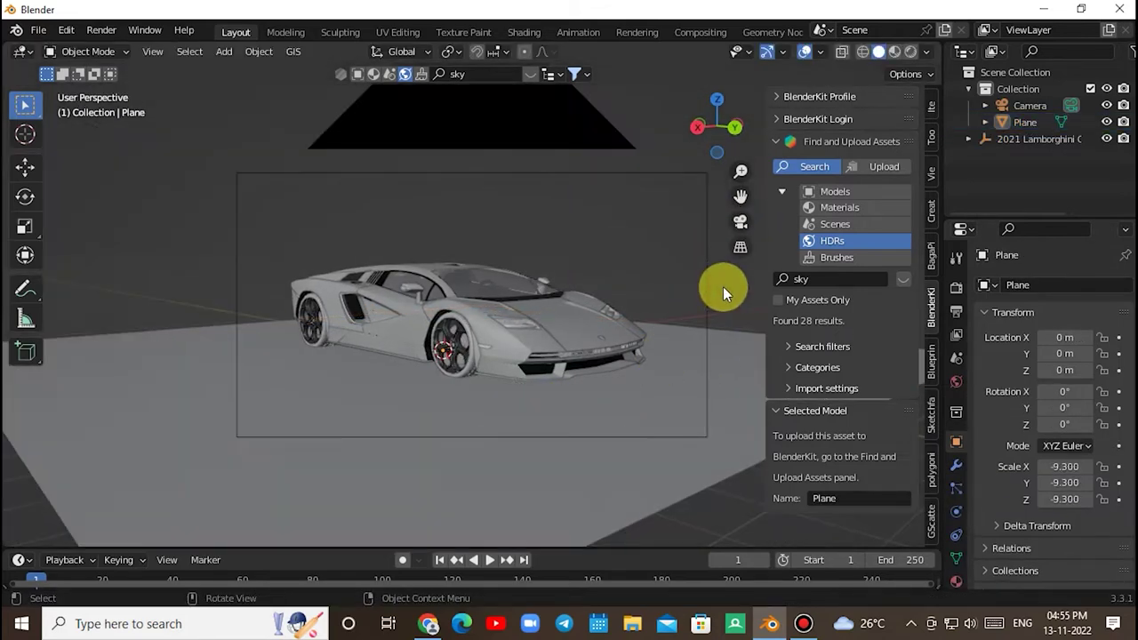
pyautogui.click(716, 354)
pyautogui.press('s')
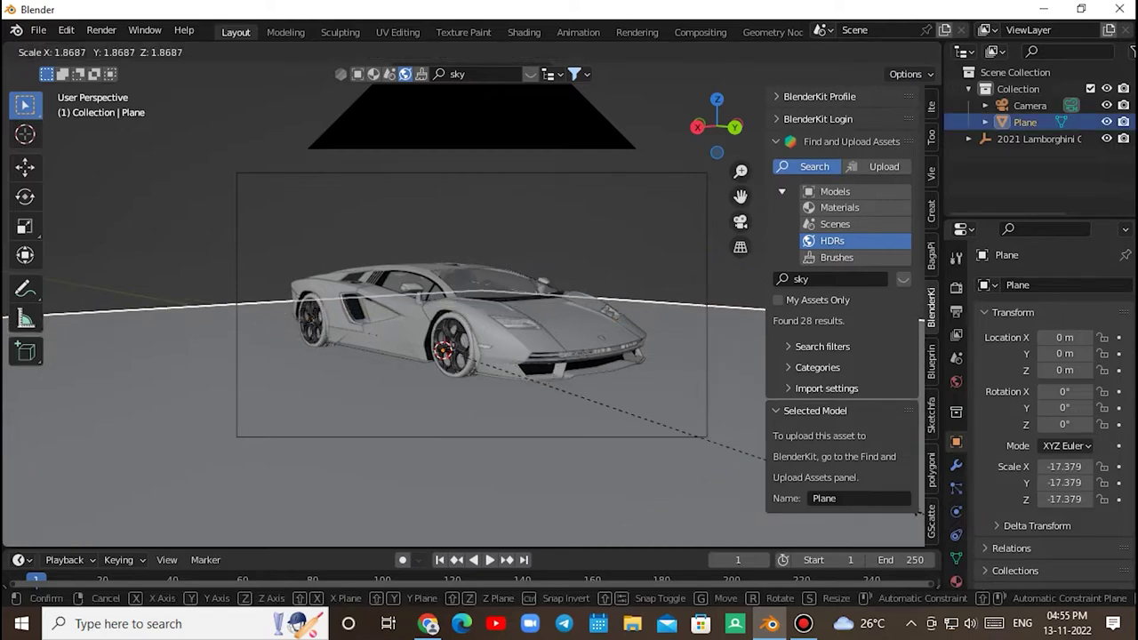
pyautogui.click(760, 428)
pyautogui.moveTo(760, 428); pyautogui.dragTo(706, 405, button='middle')
pyautogui.scroll(-5, 706, 406)
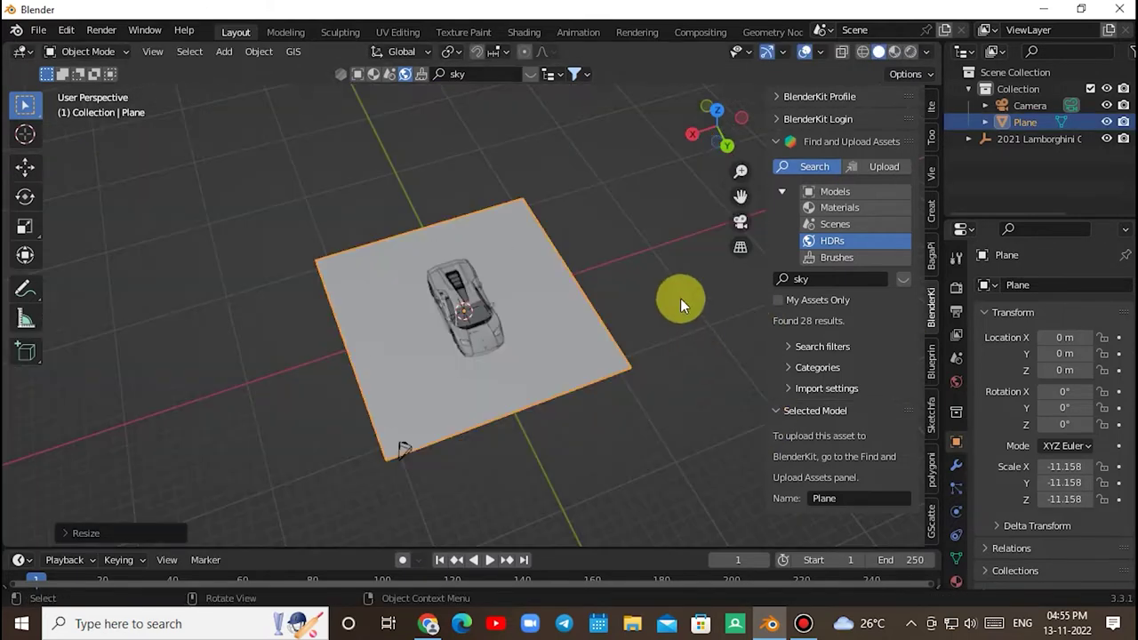
pyautogui.click(680, 297)
pyautogui.moveTo(680, 298); pyautogui.dragTo(659, 354, button='middle')
# Step: Set the render engine to Cycles in Render Properties
pyautogui.click(958, 310)
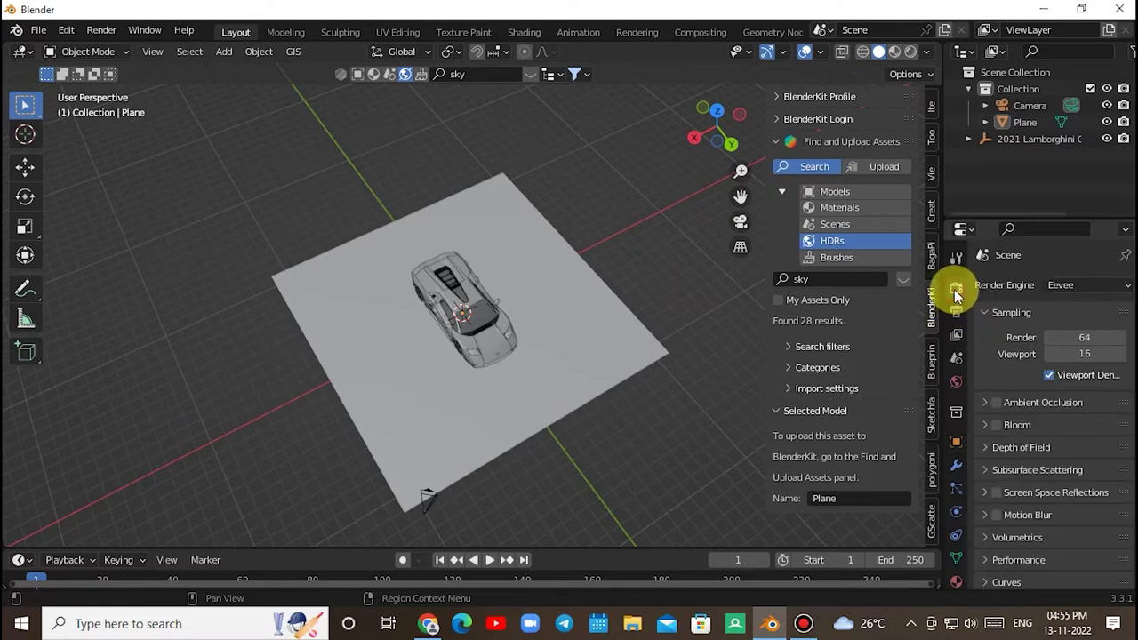
pyautogui.click(1067, 285)
pyautogui.click(1060, 324)
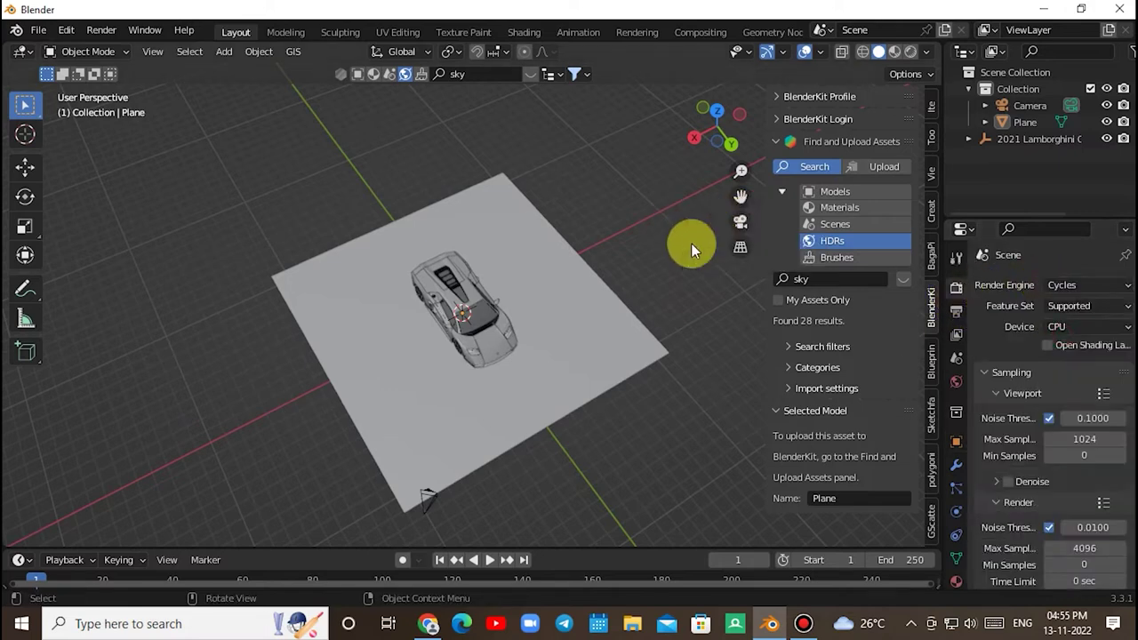
# Step: Preview the sky-lit car in Rendered shading from several angles, then return to Solid
pyautogui.click(740, 222)
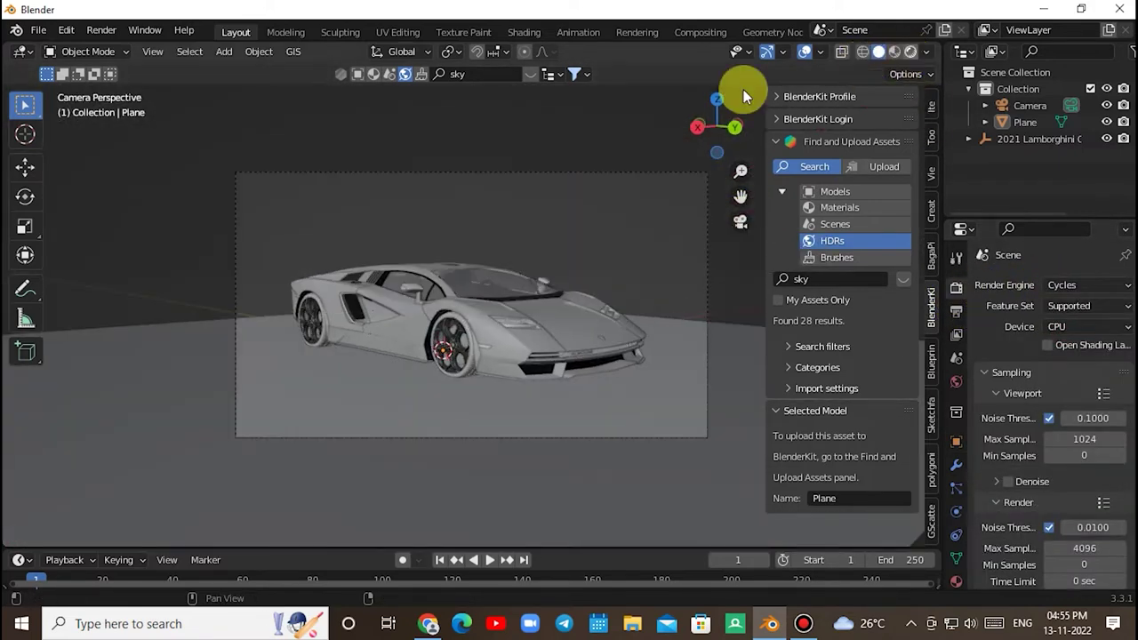
pyautogui.press('z')
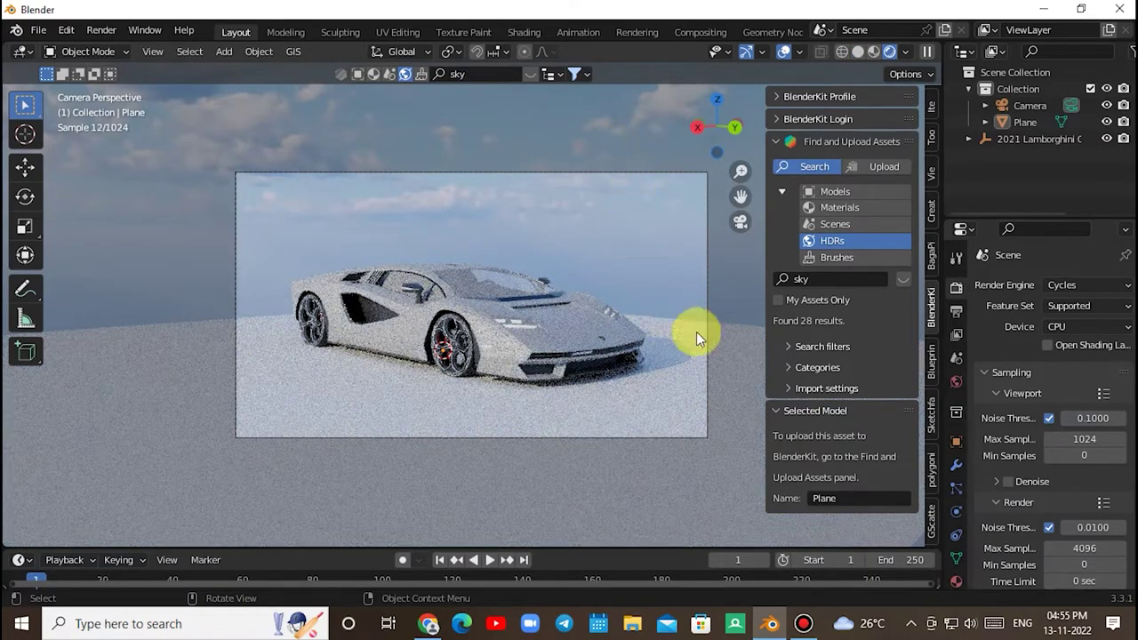
pyautogui.moveTo(713, 321); pyautogui.dragTo(626, 350, button='middle')
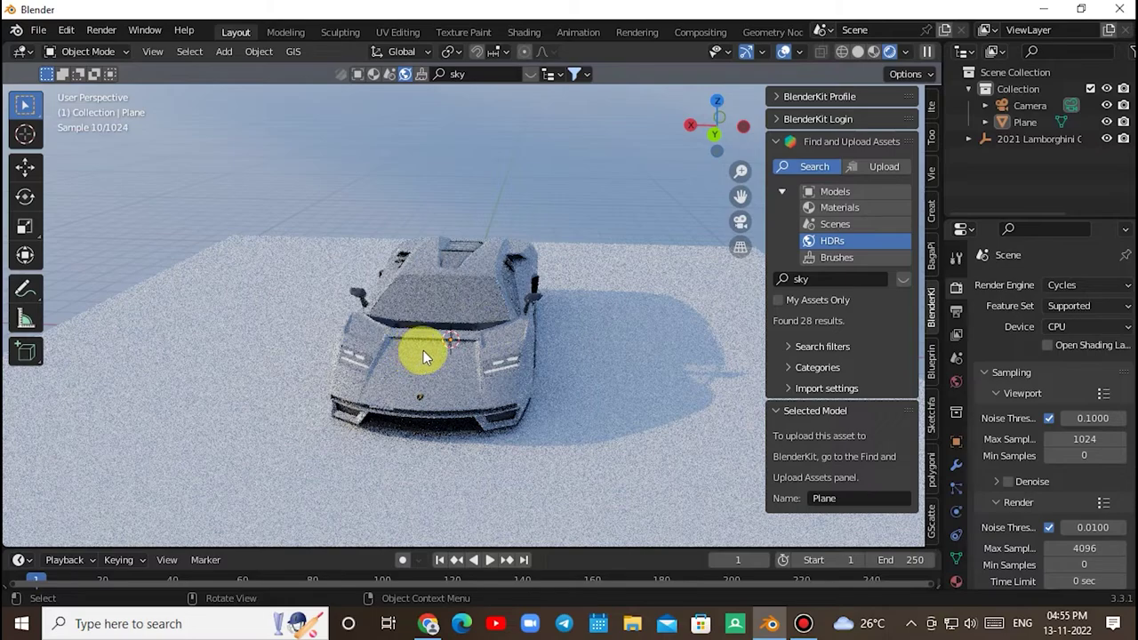
pyautogui.moveTo(423, 350)
pyautogui.mouseDown(button='middle')
pyautogui.moveTo(488, 366)
pyautogui.moveTo(621, 365)
pyautogui.moveTo(535, 360)
pyautogui.moveTo(640, 310)
pyautogui.moveTo(555, 498)
pyautogui.mouseUp(button='middle')
pyautogui.click(856, 53)
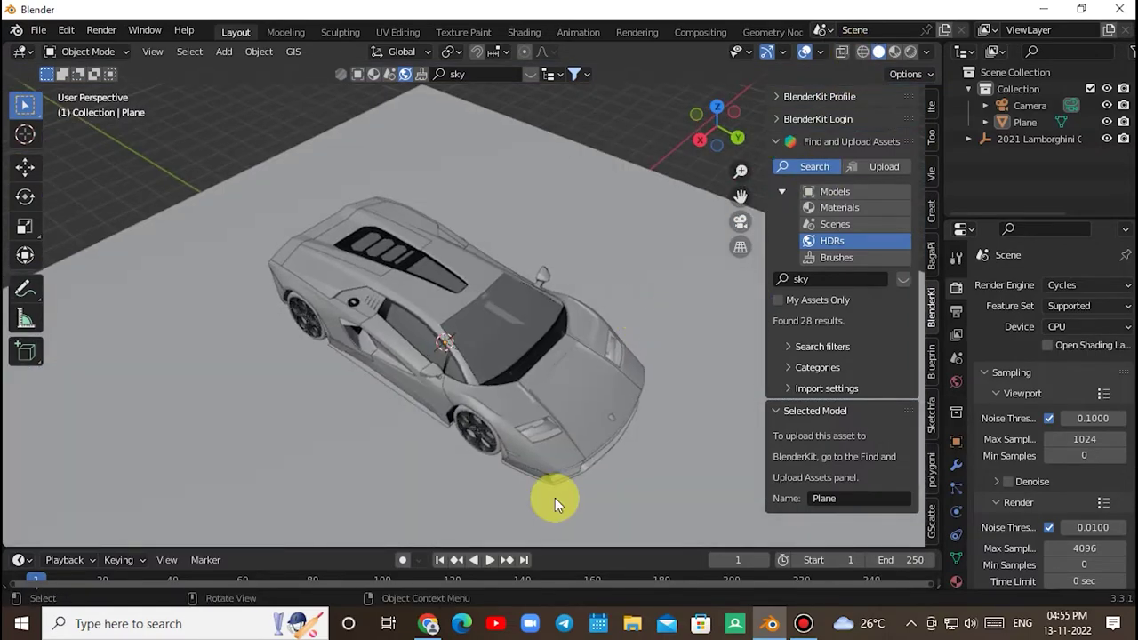
pyautogui.click(428, 623)
# Step: Open the Sketchfab website in a new browser tab
pyautogui.click(422, 13)
pyautogui.write('s')
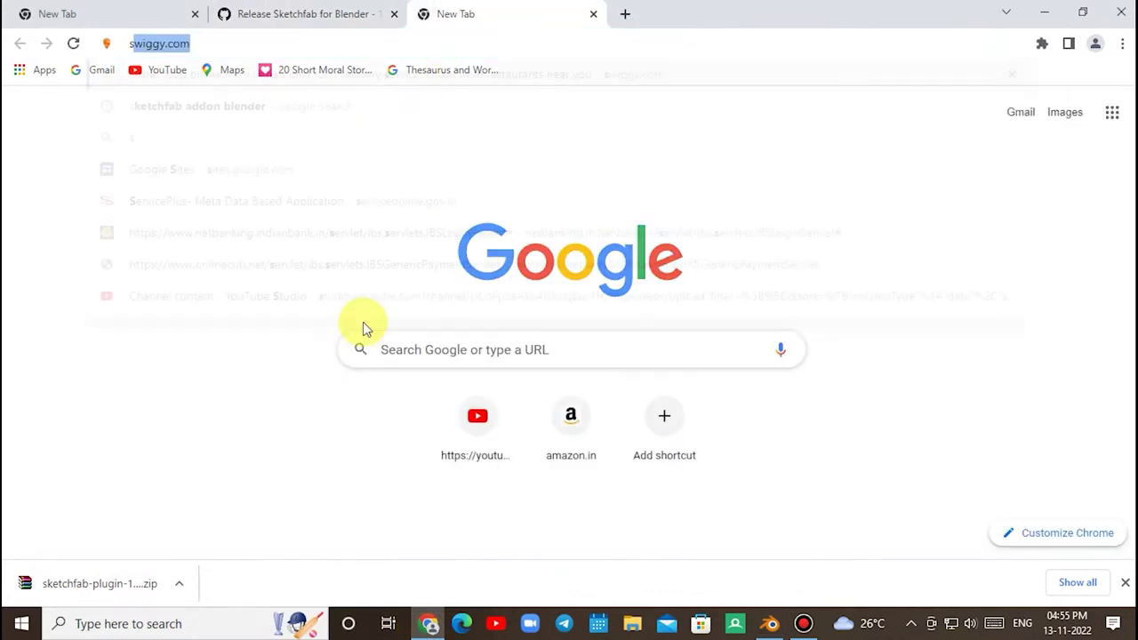
pyautogui.write('ketchfab.com')
pyautogui.press('Return')
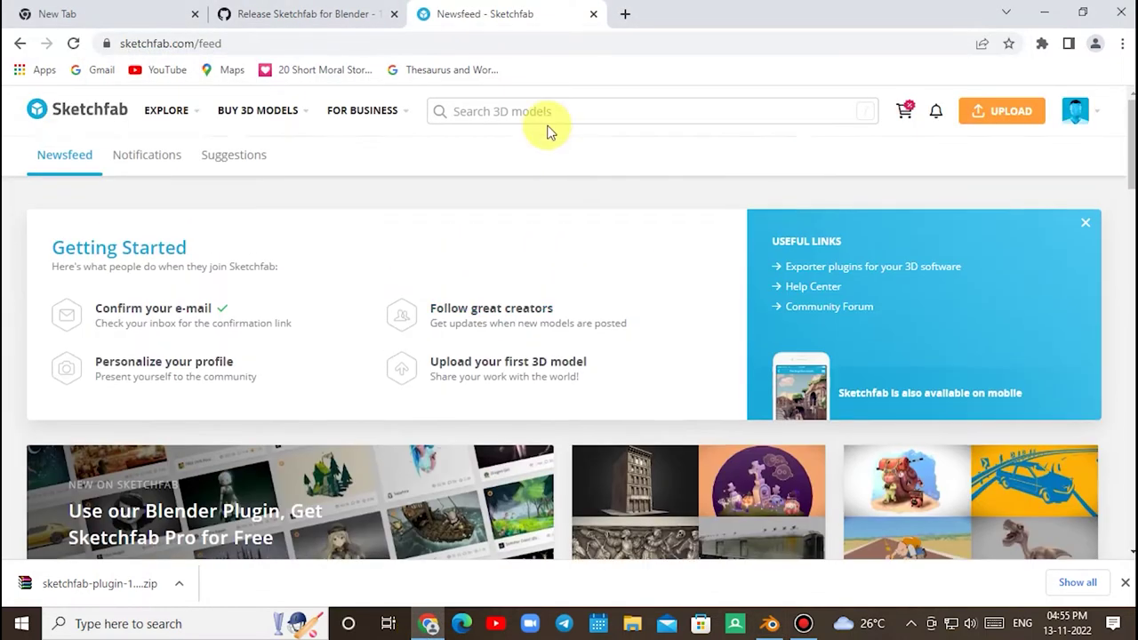
# Step: Search Sketchfab for 'car' and restrict results to downloadable CC BY models
pyautogui.click(546, 111)
pyautogui.write('car')
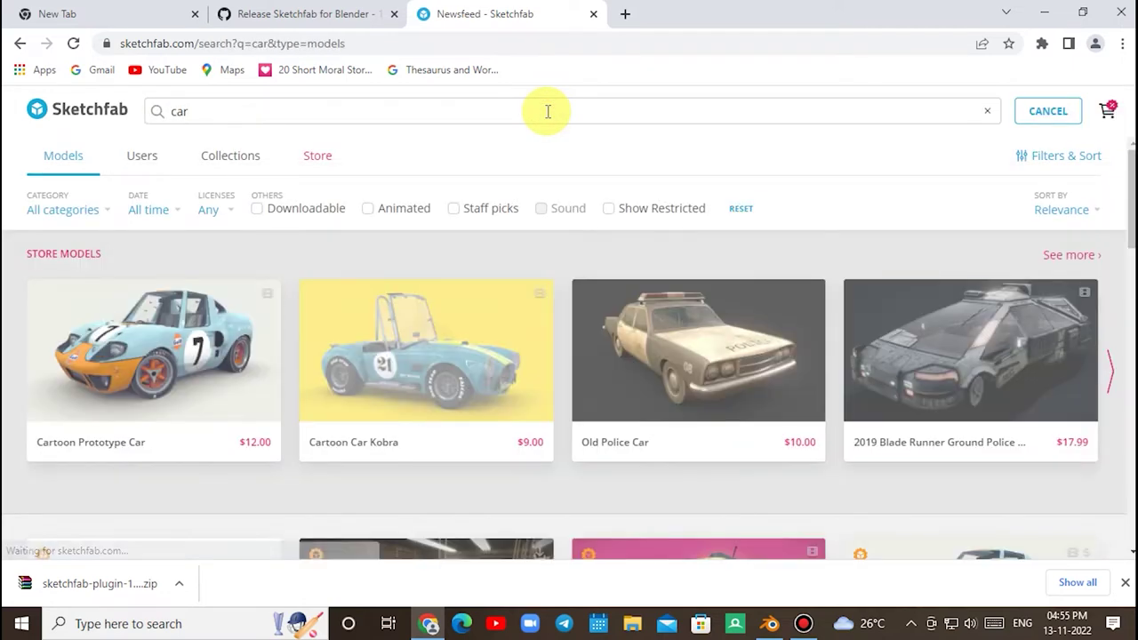
pyautogui.click(213, 210)
pyautogui.click(227, 249)
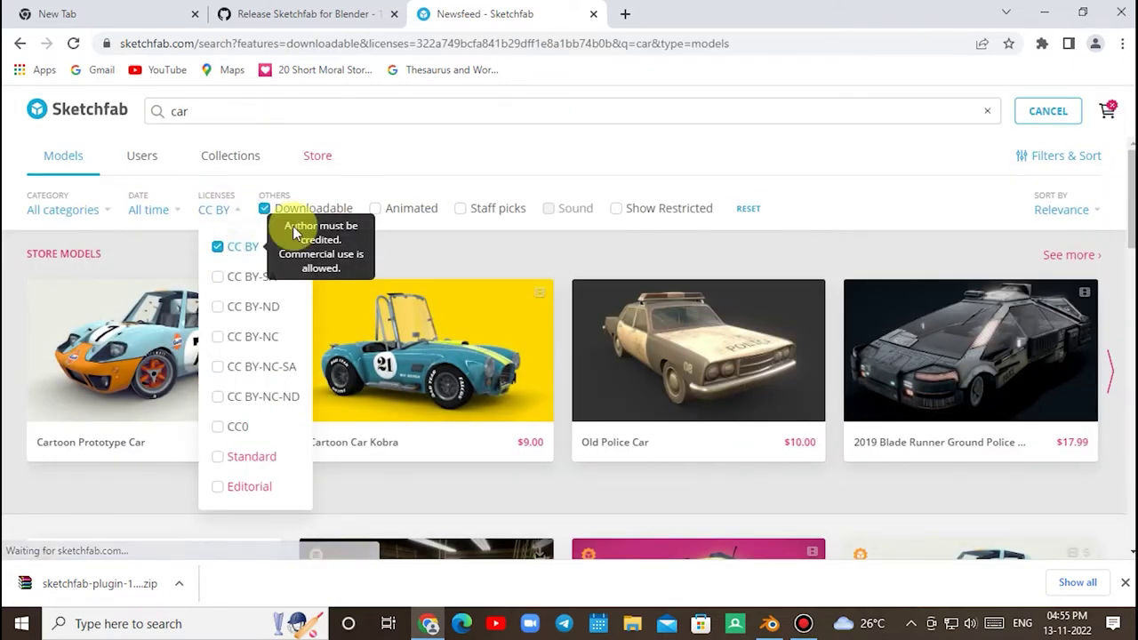
pyautogui.scroll(-5, 889, 356)
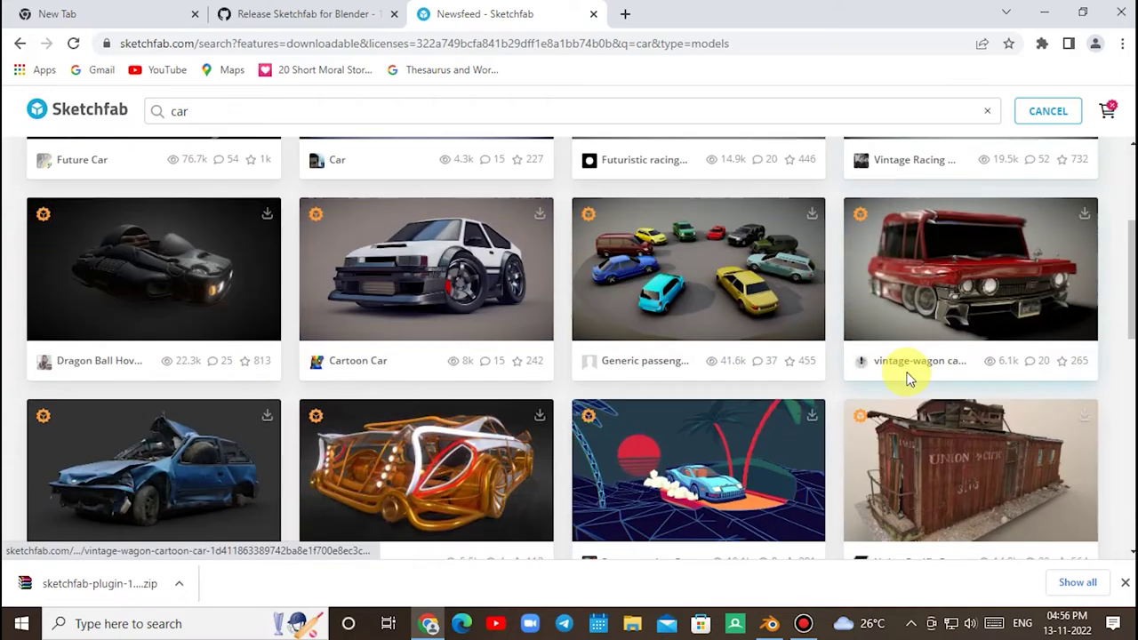
pyautogui.scroll(-3, 915, 376)
pyautogui.scroll(10, 929, 373)
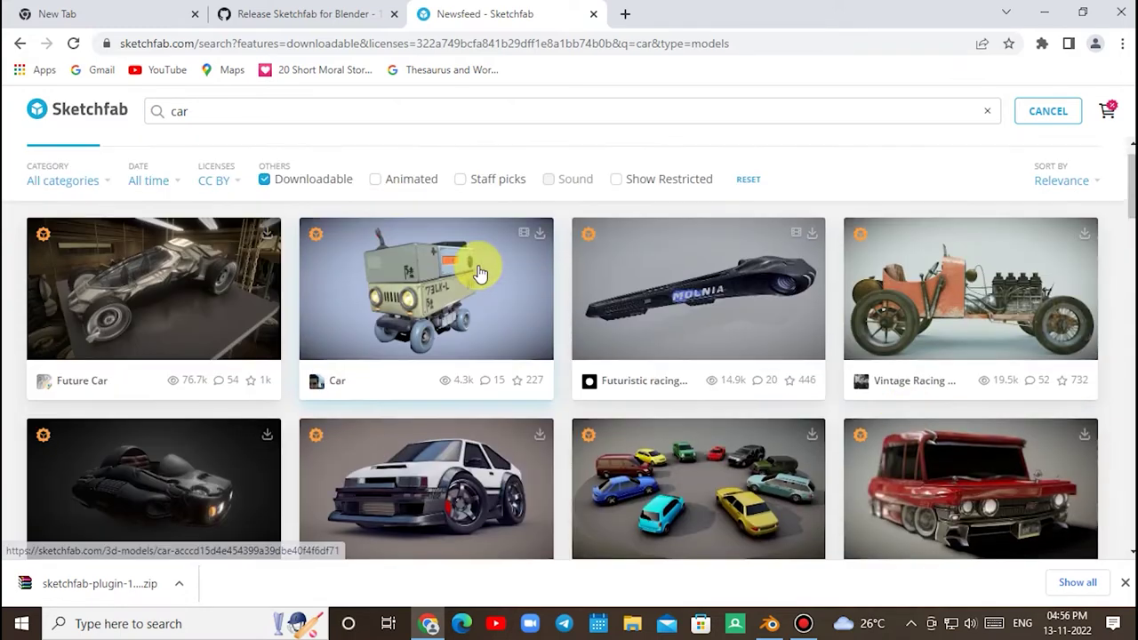
# Step: Try the Animated filter, turn it back off, and browse the car results
pyautogui.click(376, 209)
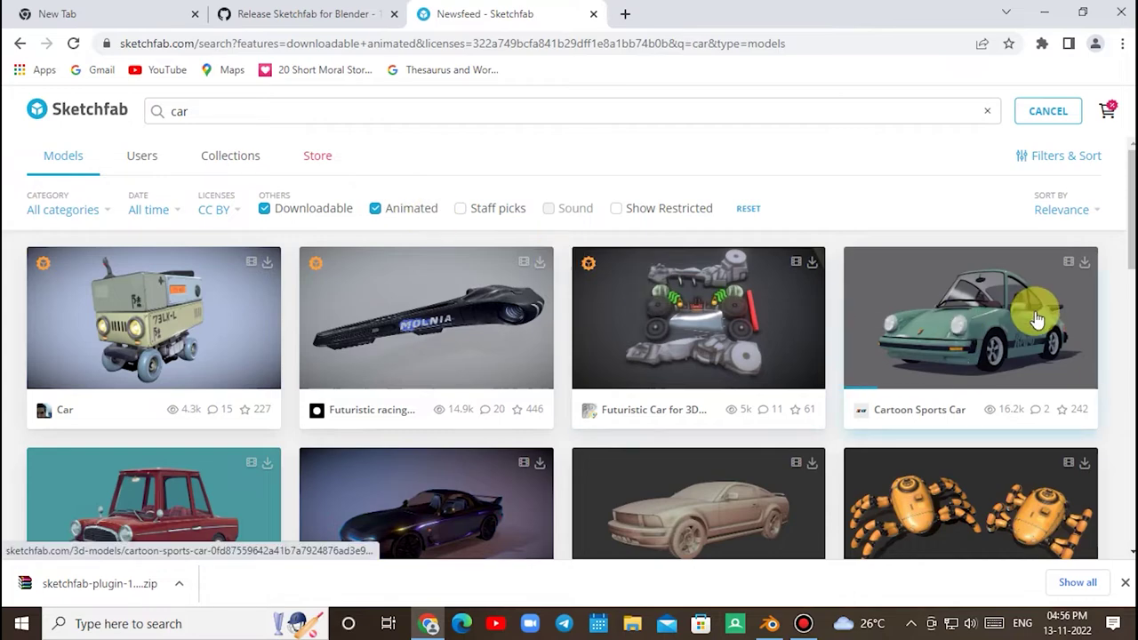
pyautogui.scroll(-3, 1023, 325)
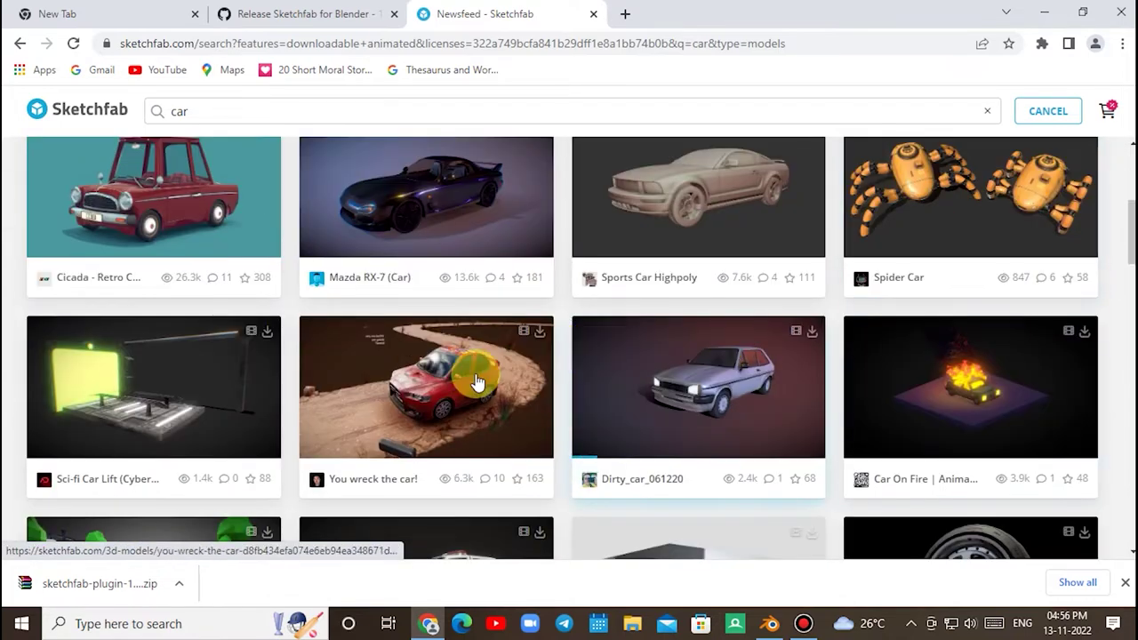
pyautogui.scroll(3, 478, 382)
pyautogui.click(379, 212)
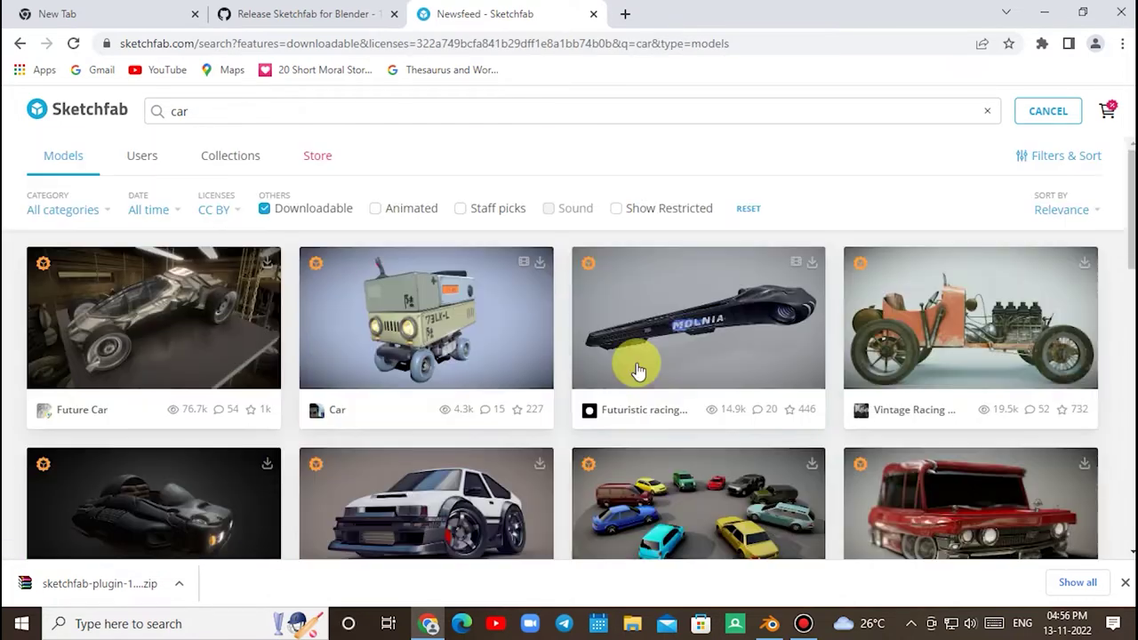
pyautogui.scroll(-2, 641, 373)
pyautogui.scroll(-1, 681, 305)
pyautogui.scroll(-2, 689, 311)
pyautogui.scroll(-2, 688, 311)
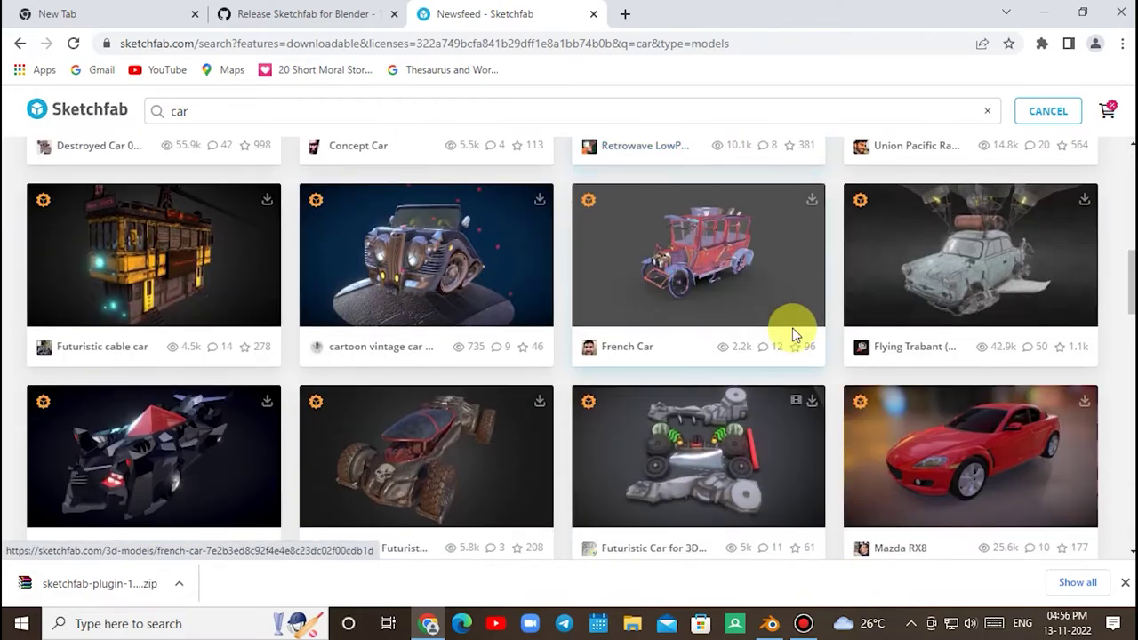
pyautogui.scroll(-2, 792, 330)
pyautogui.scroll(-1, 782, 338)
pyautogui.scroll(-4, 792, 335)
pyautogui.scroll(-5, 844, 342)
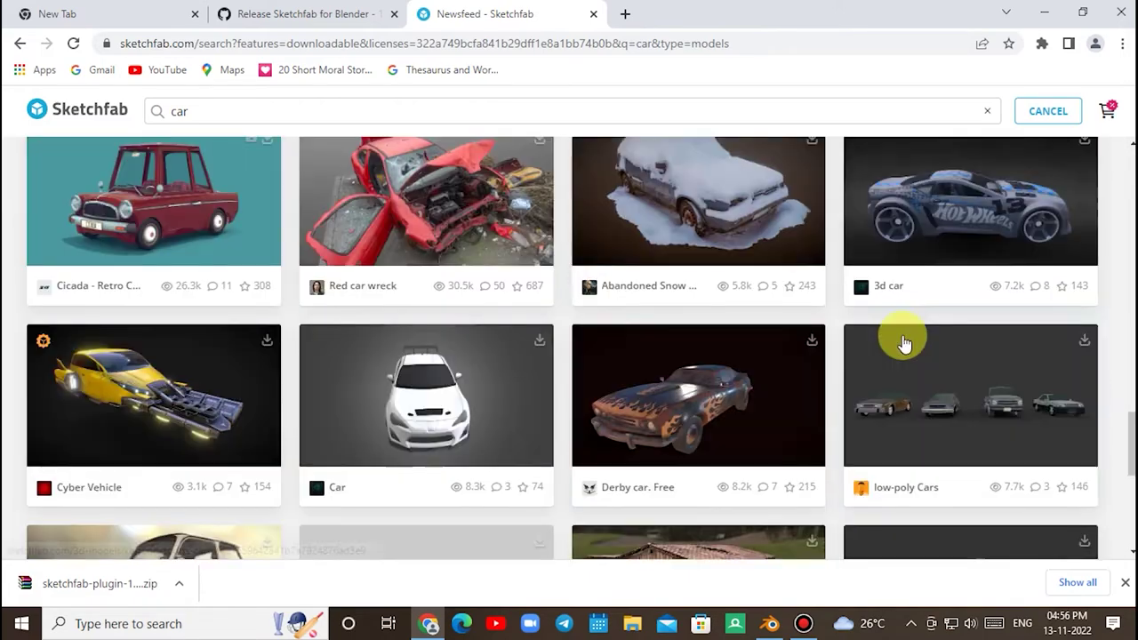
pyautogui.scroll(-5, 889, 337)
pyautogui.scroll(-3, 765, 360)
pyautogui.scroll(-2, 769, 360)
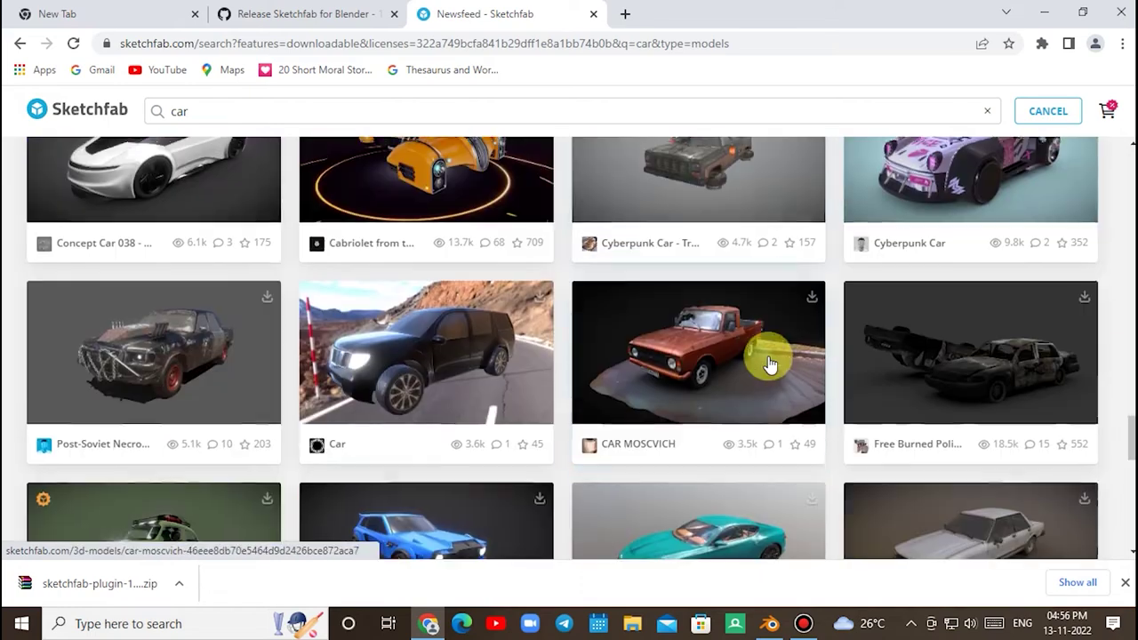
pyautogui.scroll(2, 765, 360)
pyautogui.scroll(1, 762, 363)
pyautogui.scroll(-5, 675, 320)
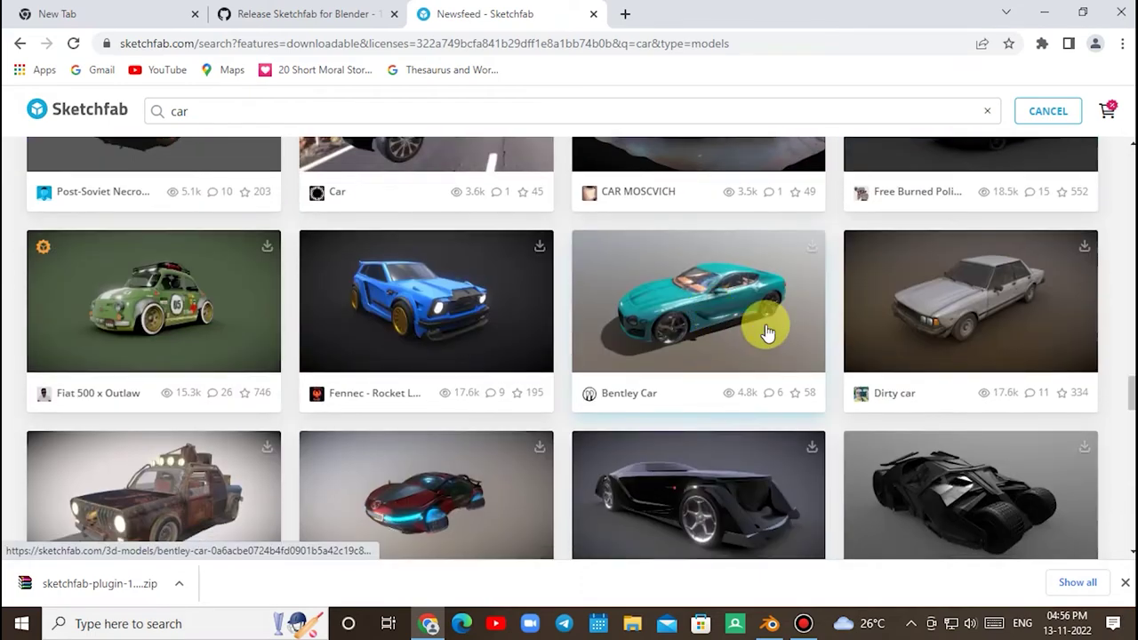
pyautogui.scroll(-2, 767, 326)
pyautogui.scroll(-2, 818, 326)
pyautogui.scroll(1, 777, 279)
# Step: Open the Concept Car 037 - public domain model and select its page URL
pyautogui.click(722, 248)
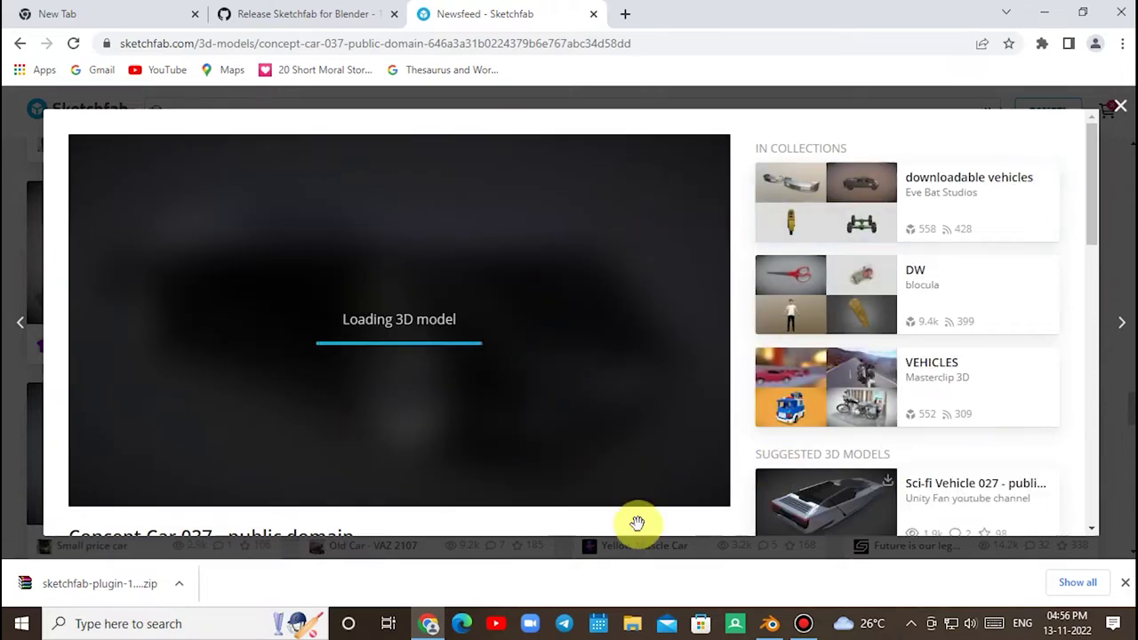
pyautogui.scroll(-3, 604, 489)
pyautogui.scroll(3, 449, 281)
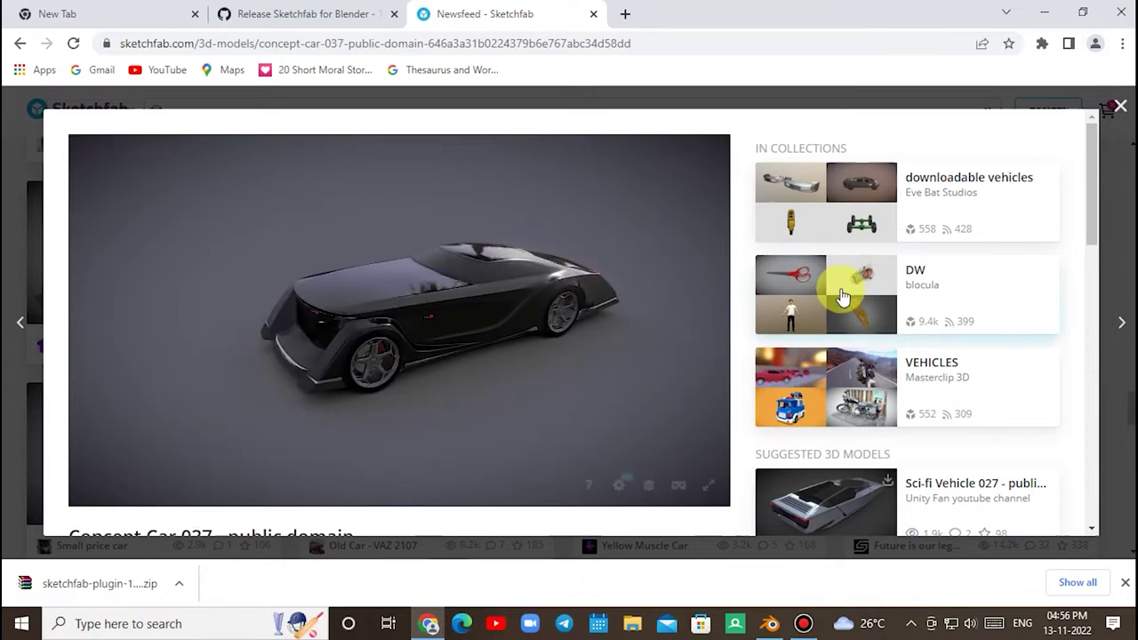
pyautogui.scroll(-4, 574, 310)
pyautogui.scroll(2, 524, 299)
pyautogui.scroll(2, 523, 300)
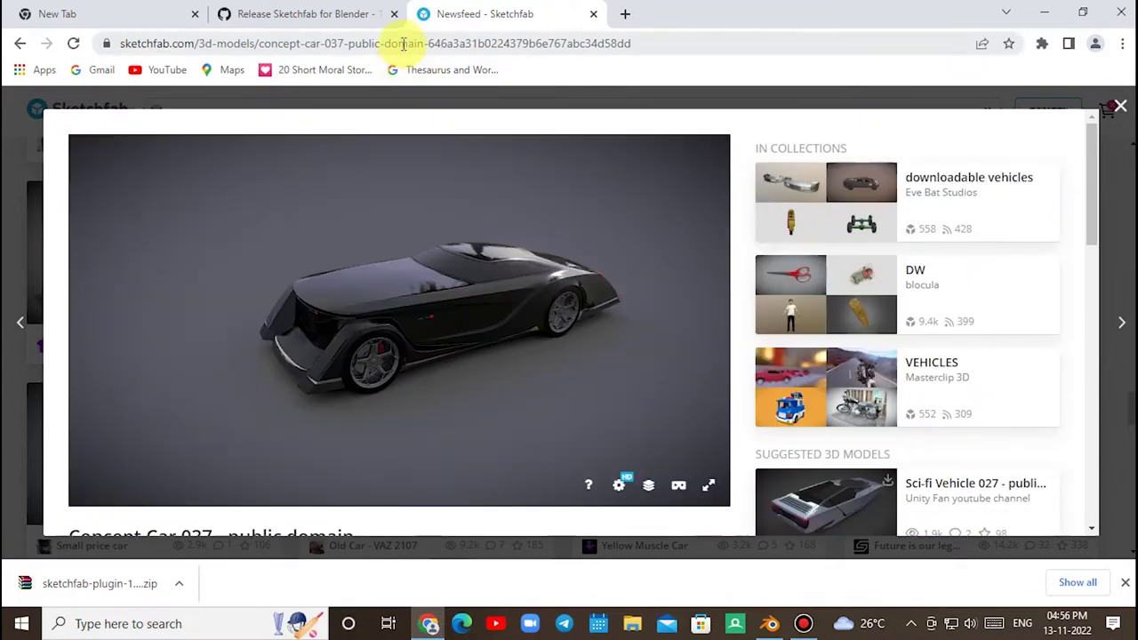
pyautogui.click(402, 43)
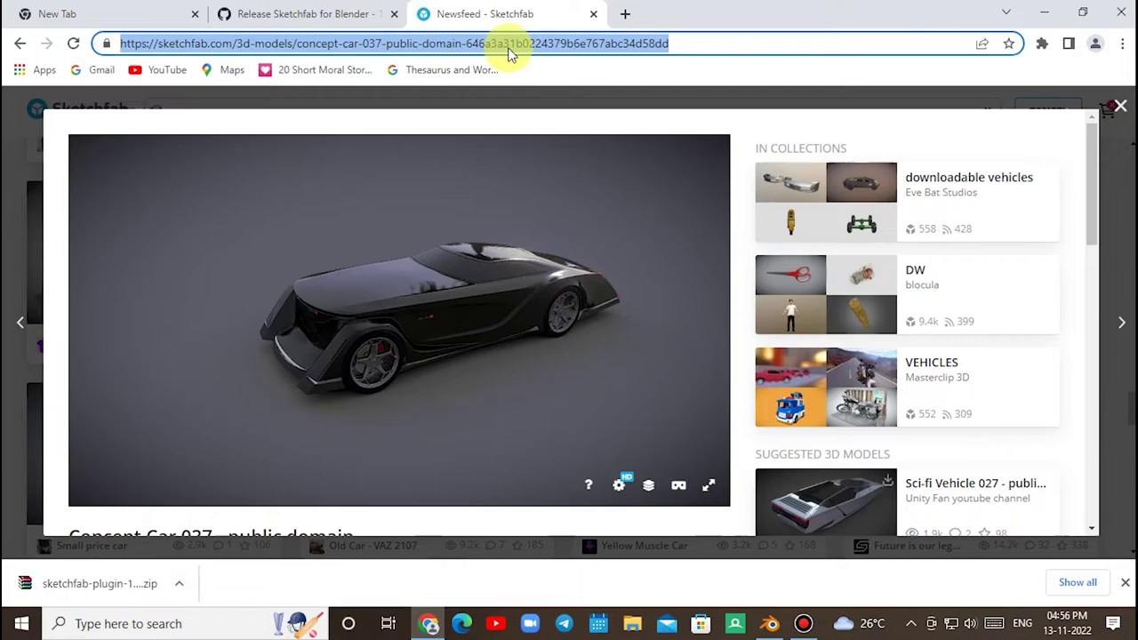
# Step: Paste the Concept Car 037 URL into the Sketchfab add-on's Import from url field
pyautogui.click(773, 624)
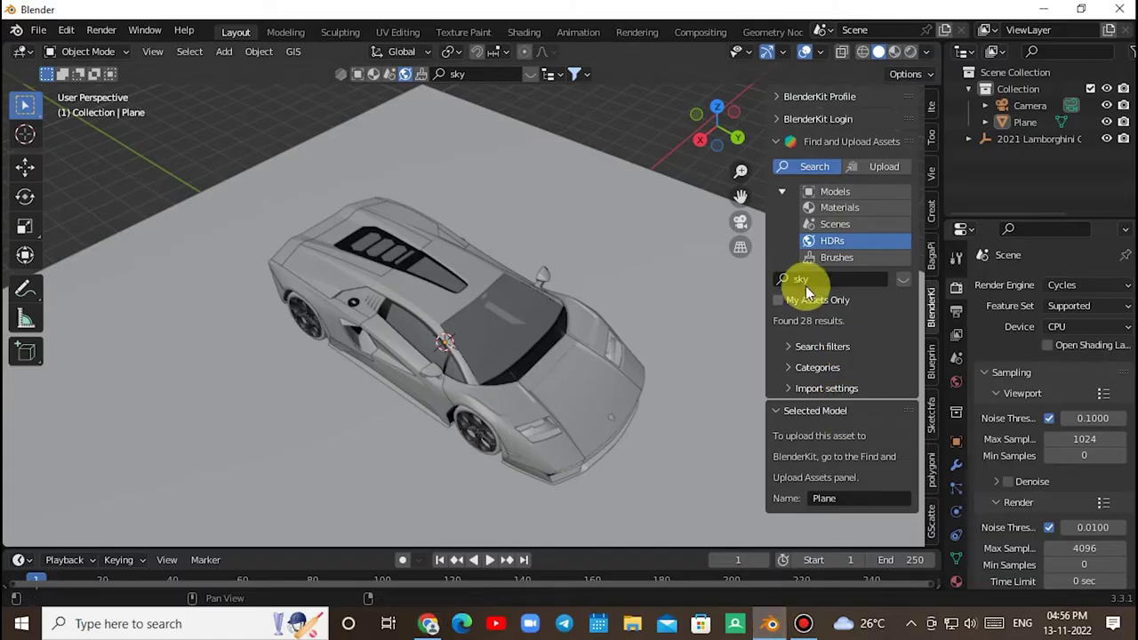
pyautogui.click(930, 424)
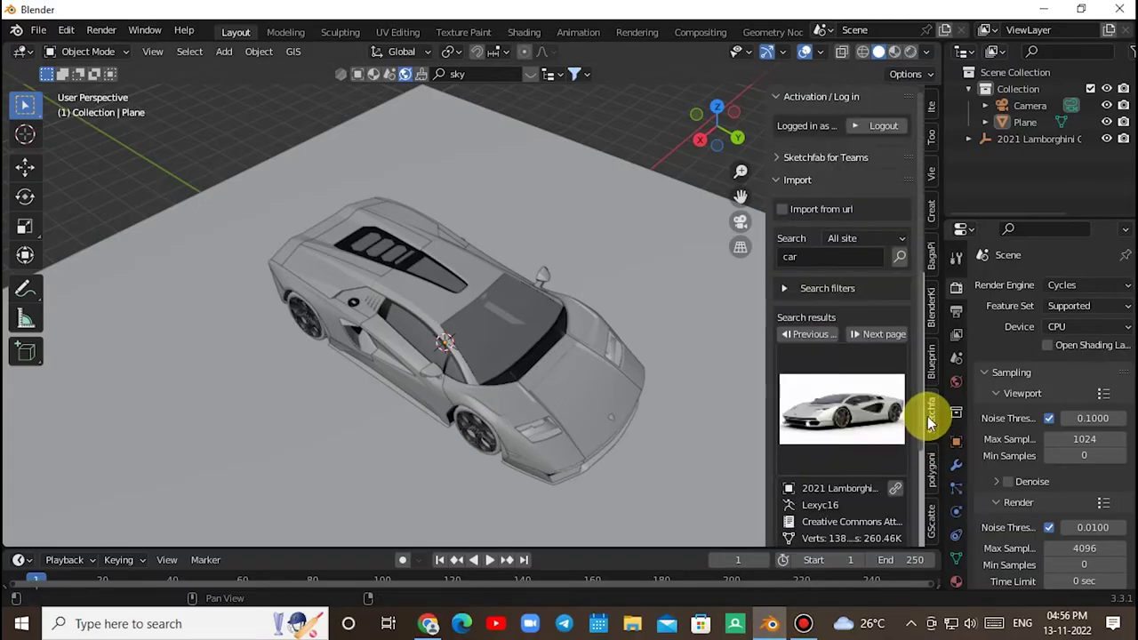
pyautogui.click(783, 210)
pyautogui.click(833, 227)
pyautogui.hotkey('ctrl', 'v')
pyautogui.press('Return')
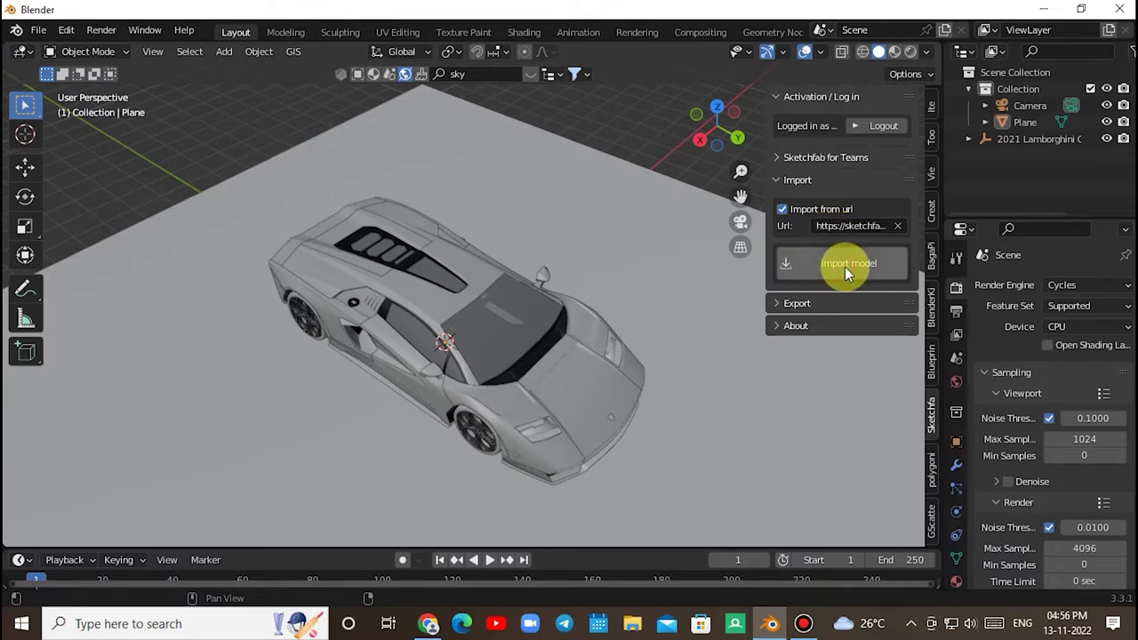
# Step: Import the concept car into the scene and select it
pyautogui.click(853, 260)
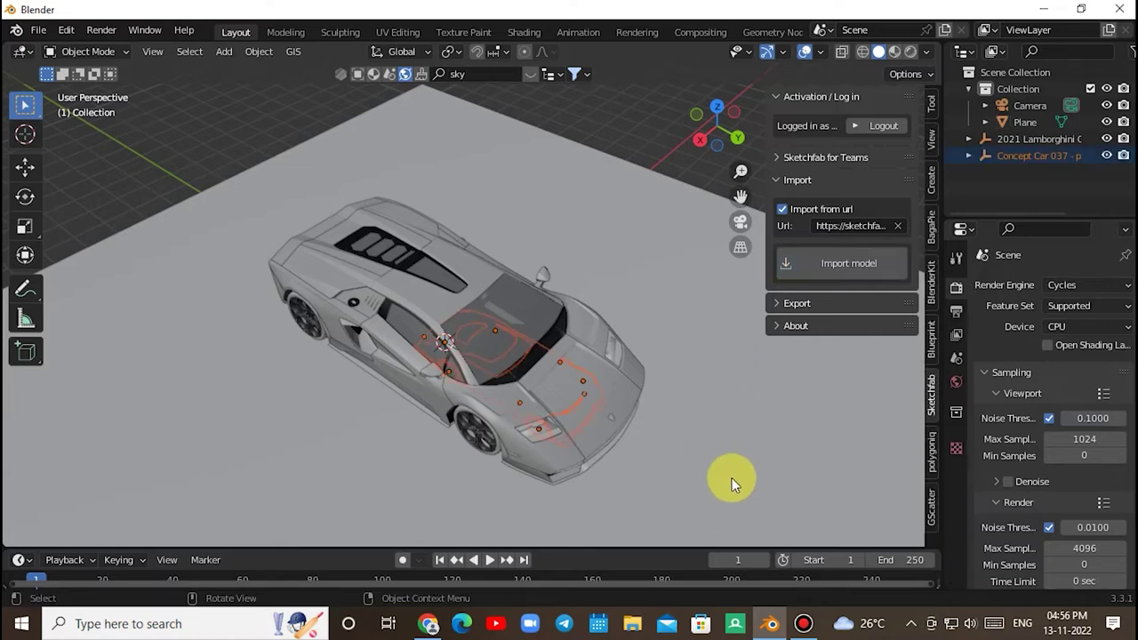
pyautogui.moveTo(731, 478)
pyautogui.mouseDown(button='middle')
pyautogui.moveTo(748, 376)
pyautogui.moveTo(751, 409)
pyautogui.mouseUp(button='middle')
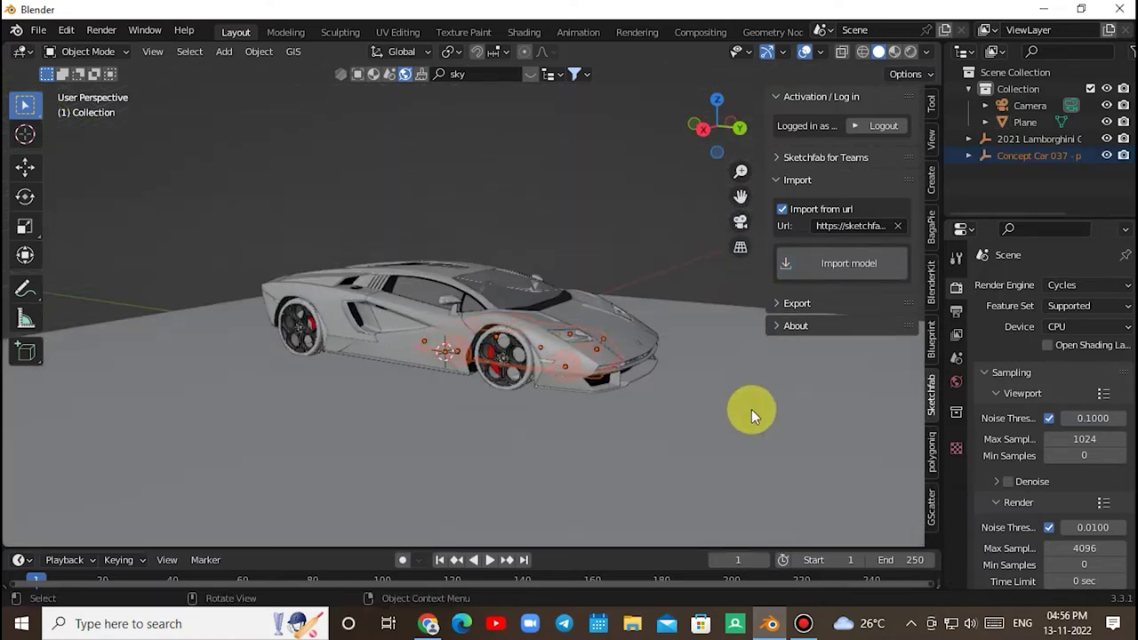
pyautogui.click(998, 156)
pyautogui.moveTo(789, 339); pyautogui.dragTo(654, 388, button='middle')
# Step: Scale up the black concept car and place it beside the Lamborghini
pyautogui.click(25, 166)
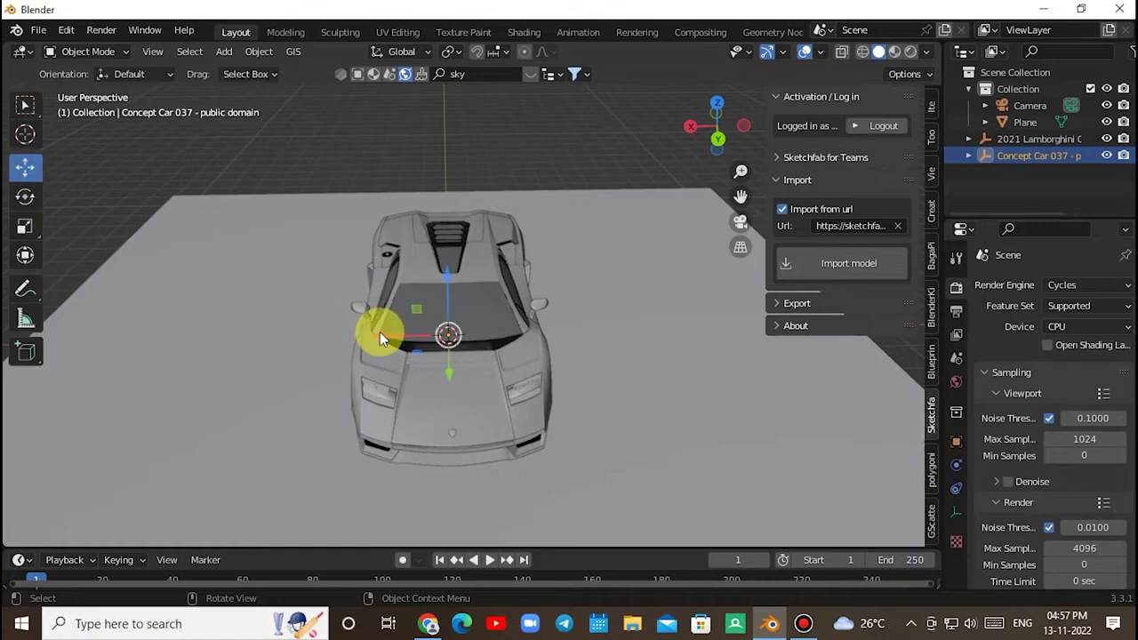
pyautogui.moveTo(380, 331); pyautogui.dragTo(302, 397)
pyautogui.moveTo(302, 397)
pyautogui.mouseDown(button='middle')
pyautogui.moveTo(481, 384)
pyautogui.moveTo(501, 372)
pyautogui.mouseUp(button='middle')
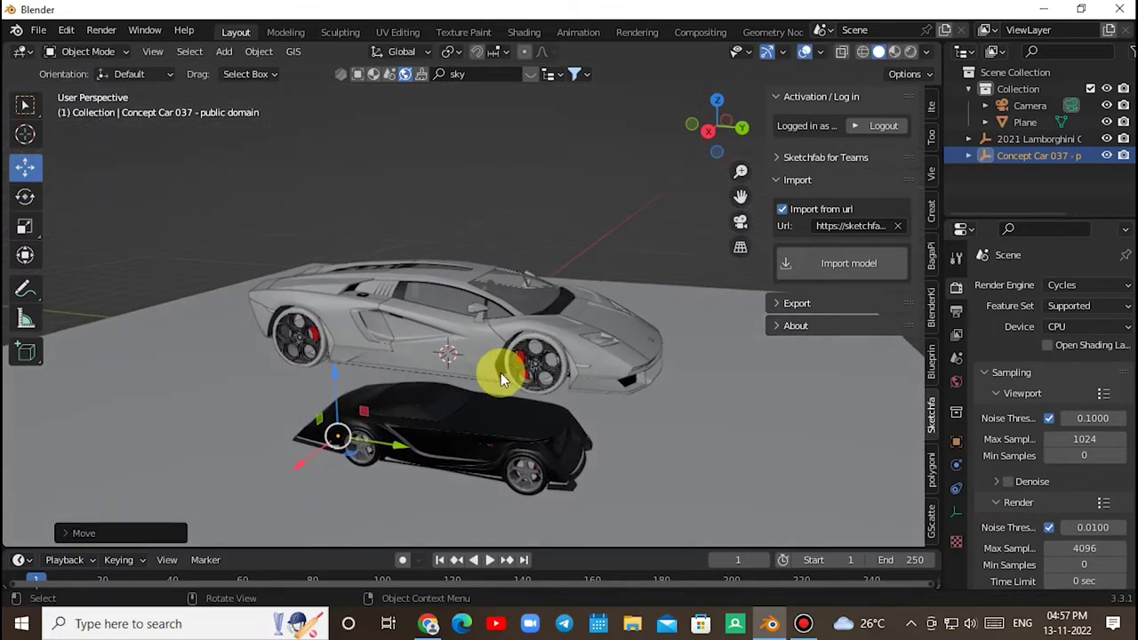
pyautogui.press('s')
pyautogui.click(574, 399)
pyautogui.moveTo(574, 399); pyautogui.dragTo(301, 535, button='middle')
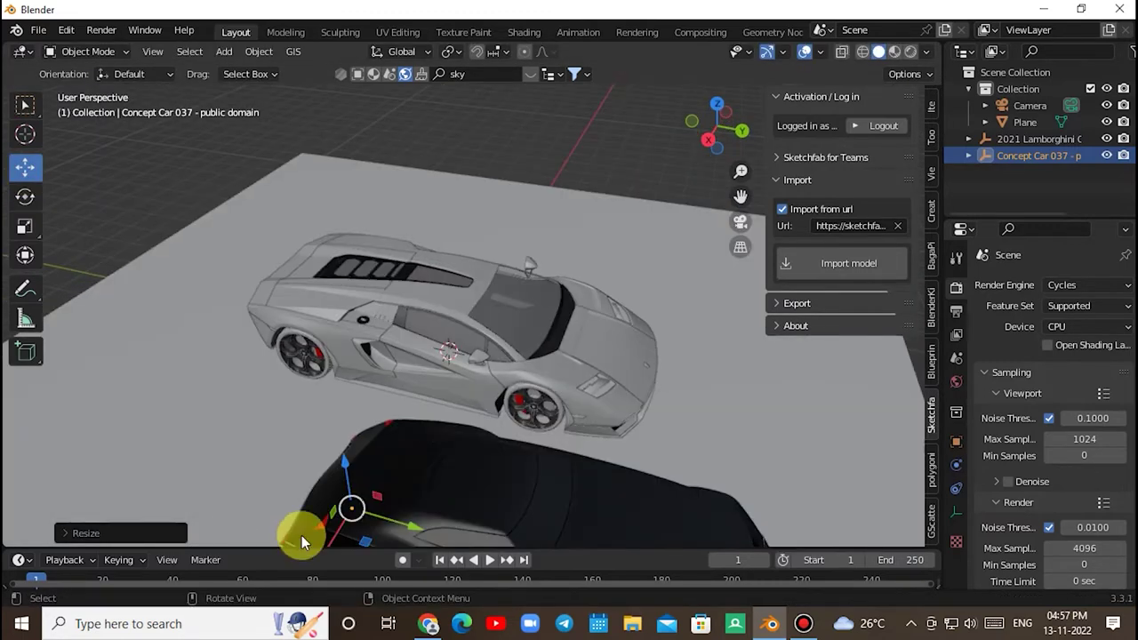
pyautogui.moveTo(414, 525); pyautogui.dragTo(213, 424)
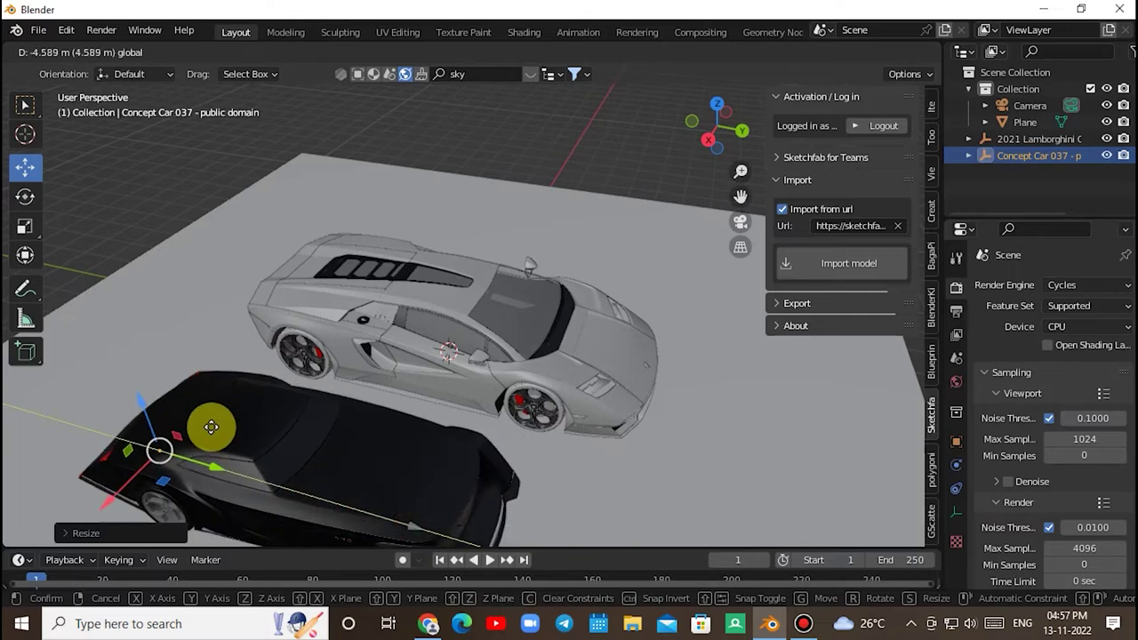
# Step: Check both cars through the camera and in Rendered shading, then return to Solid
pyautogui.click(739, 226)
pyautogui.hotkey('shift', '`')
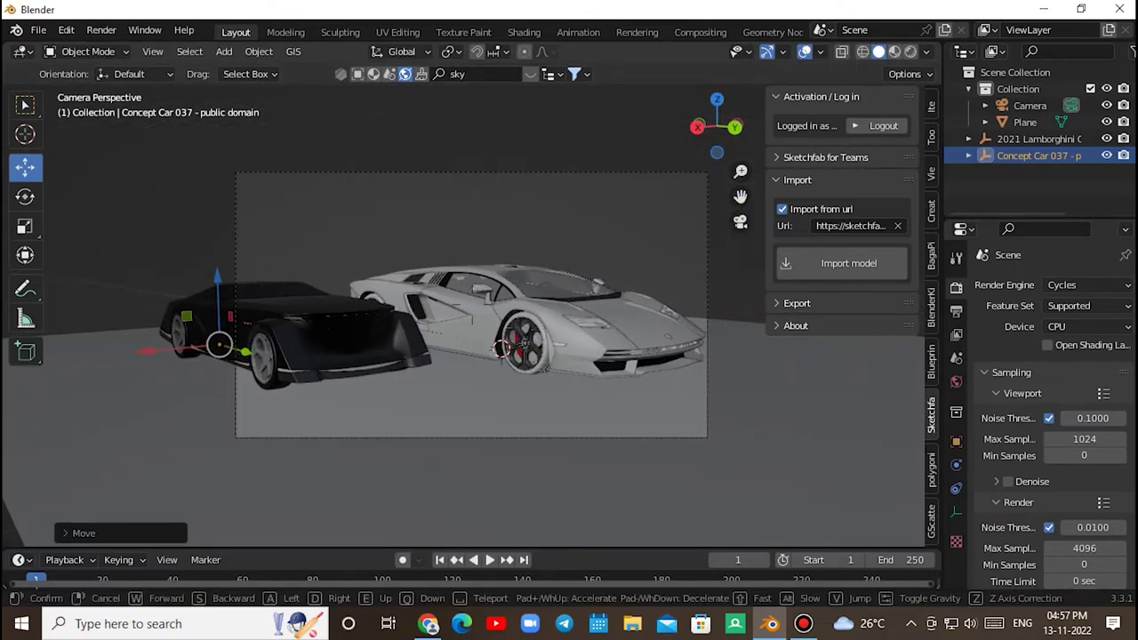
pyautogui.click(726, 229)
pyautogui.click(739, 294)
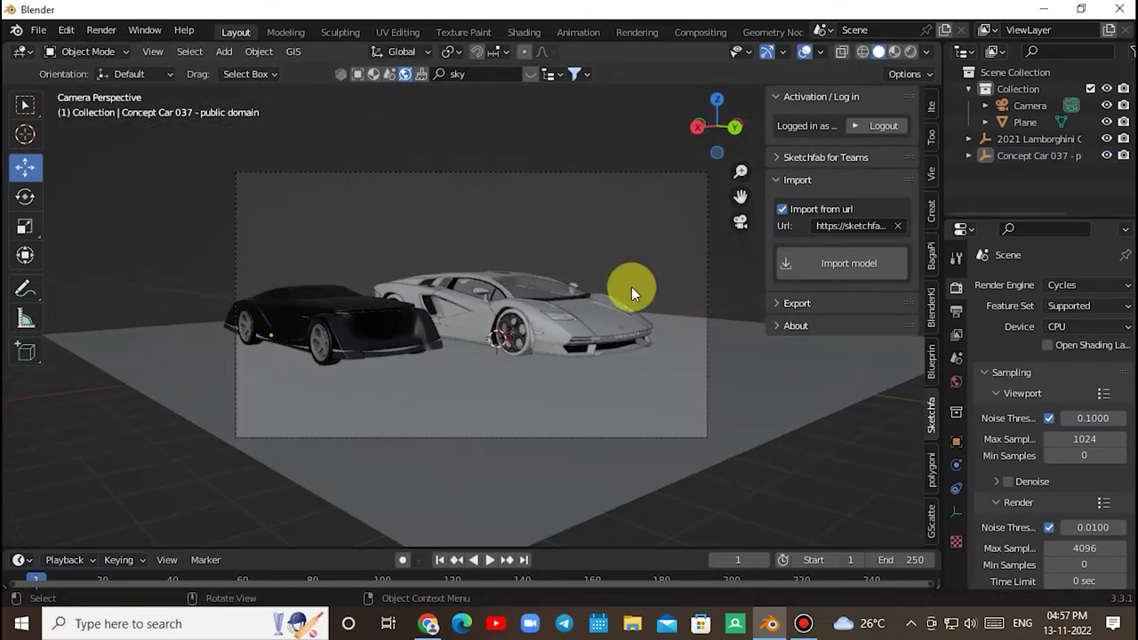
pyautogui.click(907, 53)
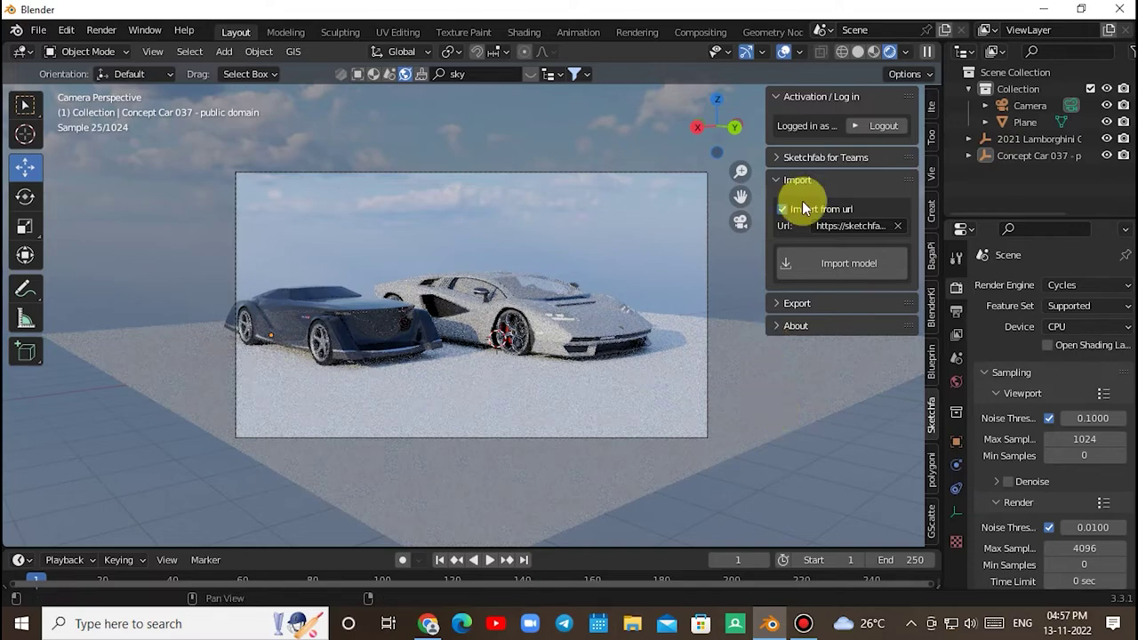
pyautogui.click(858, 52)
pyautogui.moveTo(704, 429); pyautogui.dragTo(627, 453, button='middle')
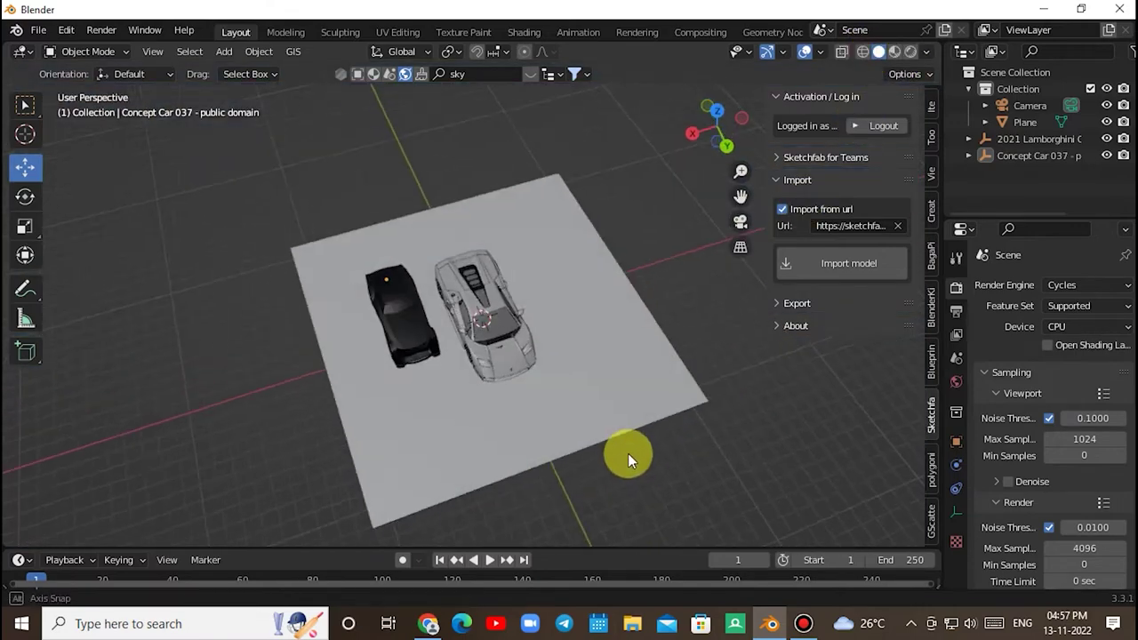
pyautogui.scroll(5, 578, 418)
pyautogui.moveTo(523, 396); pyautogui.dragTo(1005, 368, button='middle')
pyautogui.scroll(-2, 798, 437)
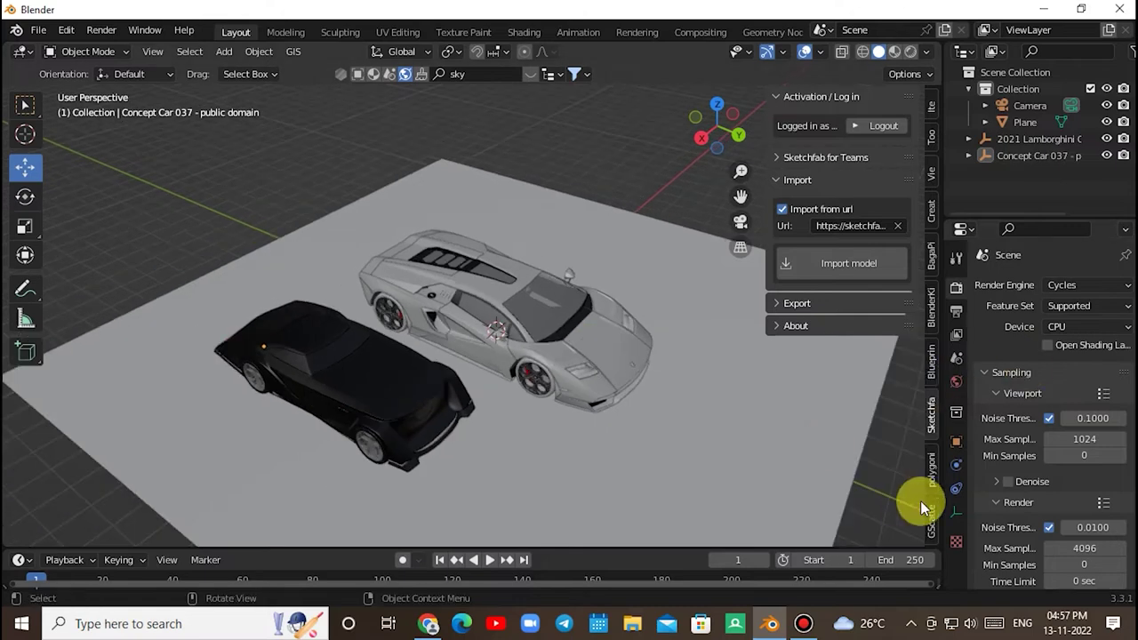
# Step: Scatter GScatter's Creeping Bentgrass Big grass onto the selected ground plane
pyautogui.click(932, 520)
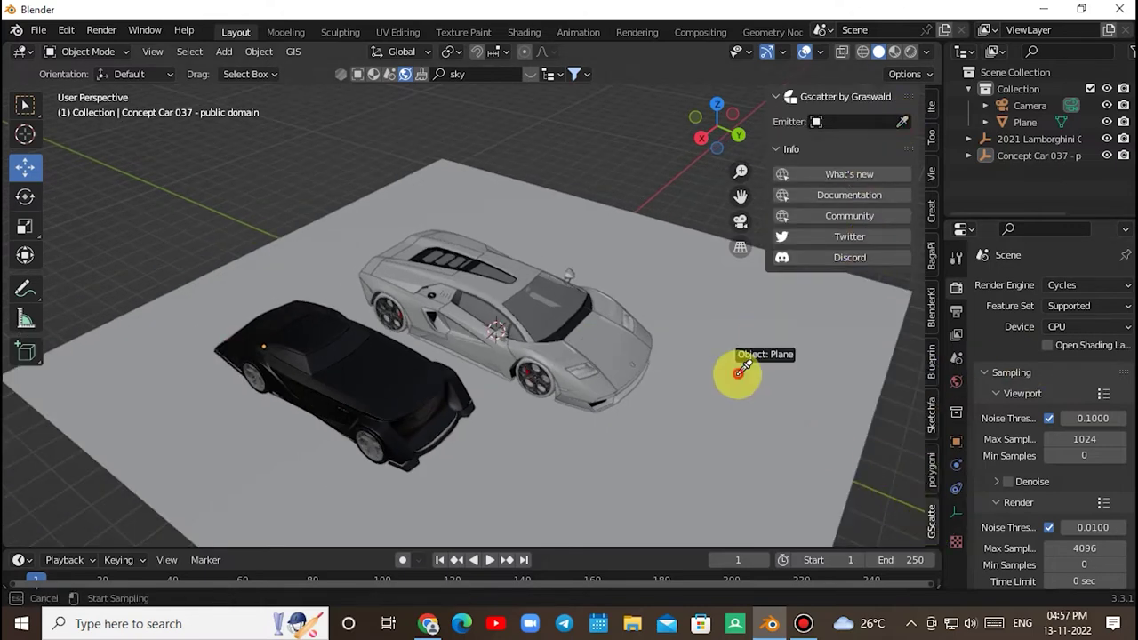
pyautogui.click(905, 147)
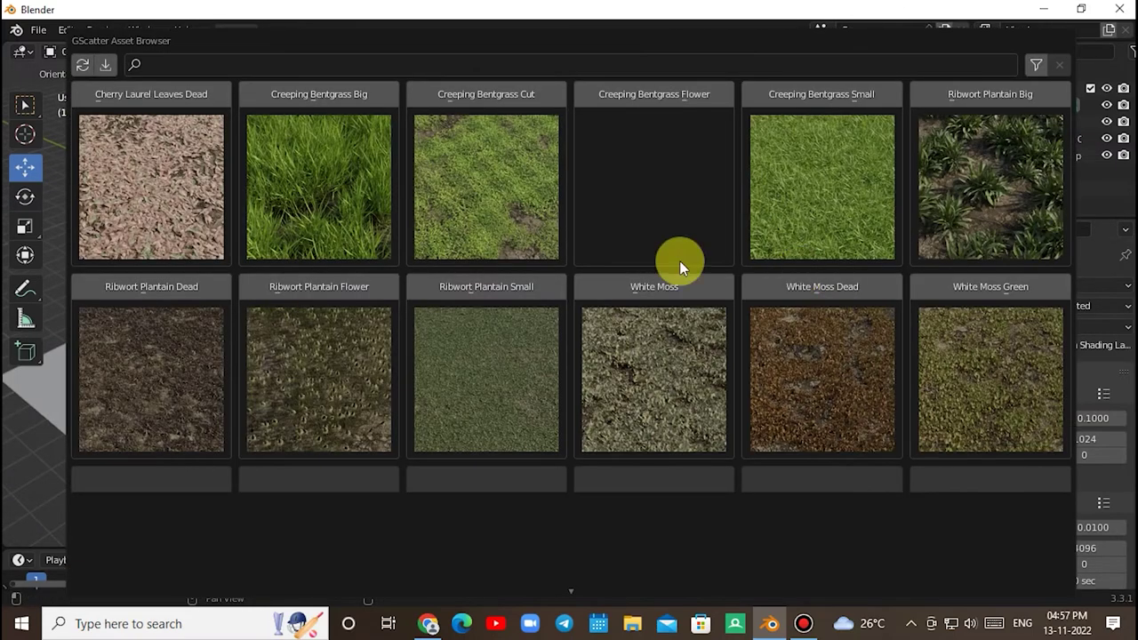
pyautogui.click(326, 93)
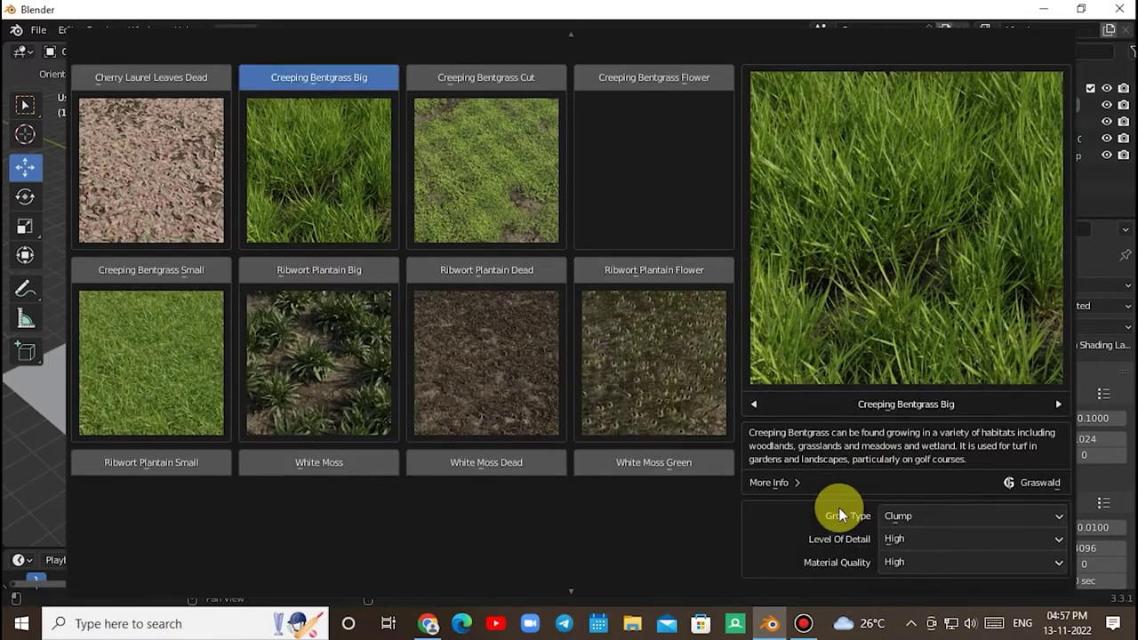
pyautogui.scroll(-3, 839, 507)
pyautogui.click(832, 512)
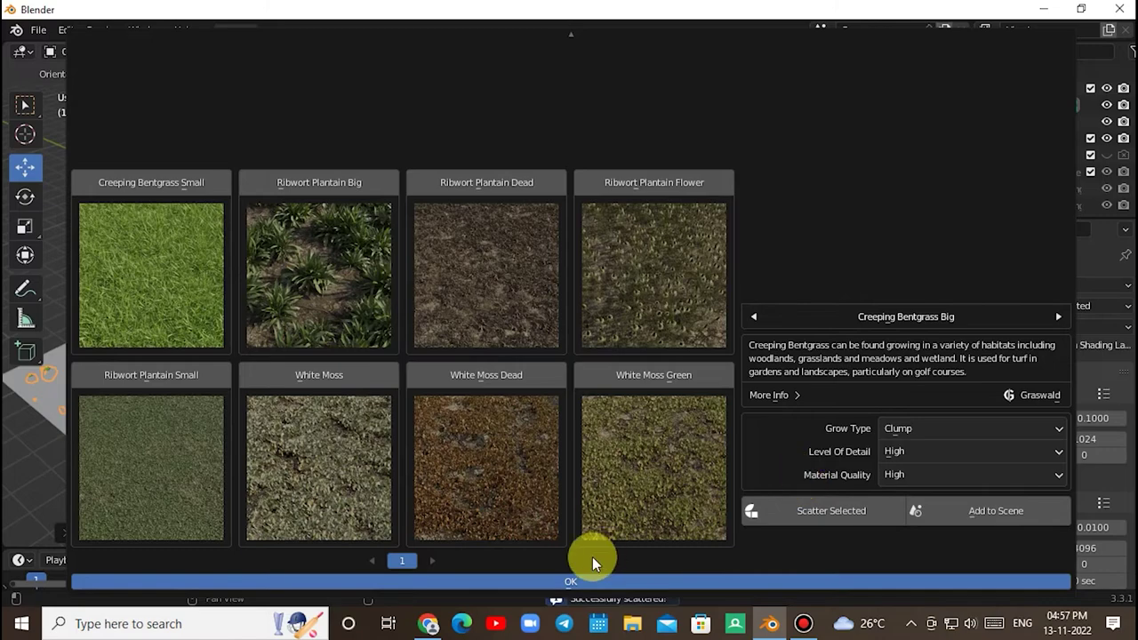
pyautogui.click(537, 580)
pyautogui.moveTo(537, 579)
pyautogui.mouseDown(button='middle')
pyautogui.moveTo(588, 477)
pyautogui.moveTo(485, 522)
pyautogui.moveTo(549, 444)
pyautogui.moveTo(858, 438)
pyautogui.mouseUp(button='middle')
# Step: Raise the grass scatter density to 3.300 and view it through the camera
pyautogui.moveTo(854, 445); pyautogui.dragTo(885, 445)
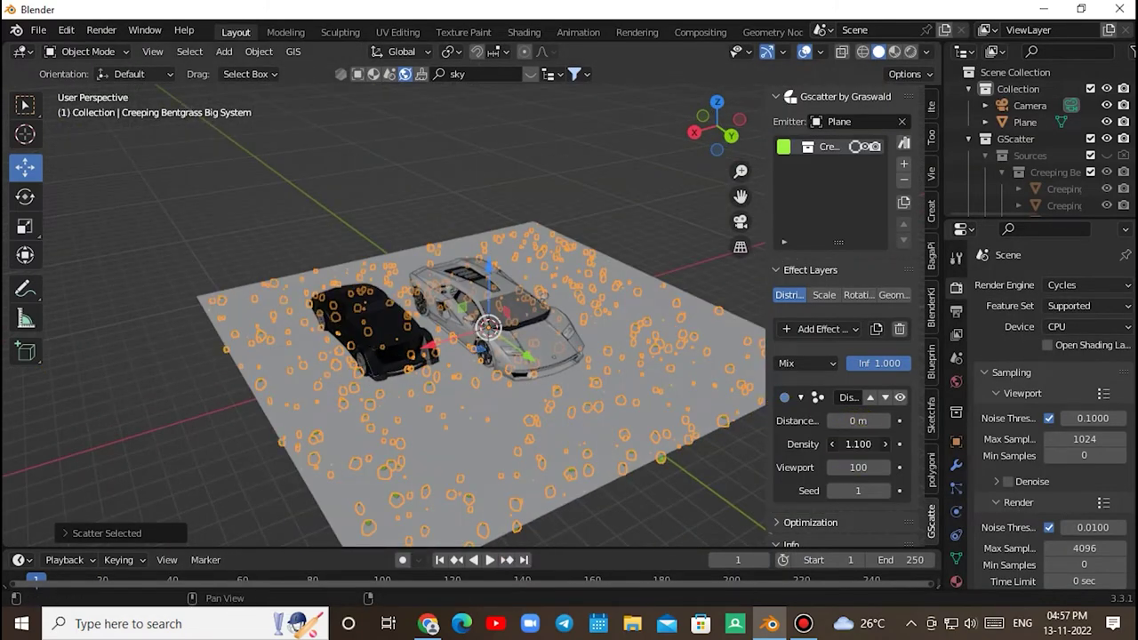
pyautogui.click(741, 222)
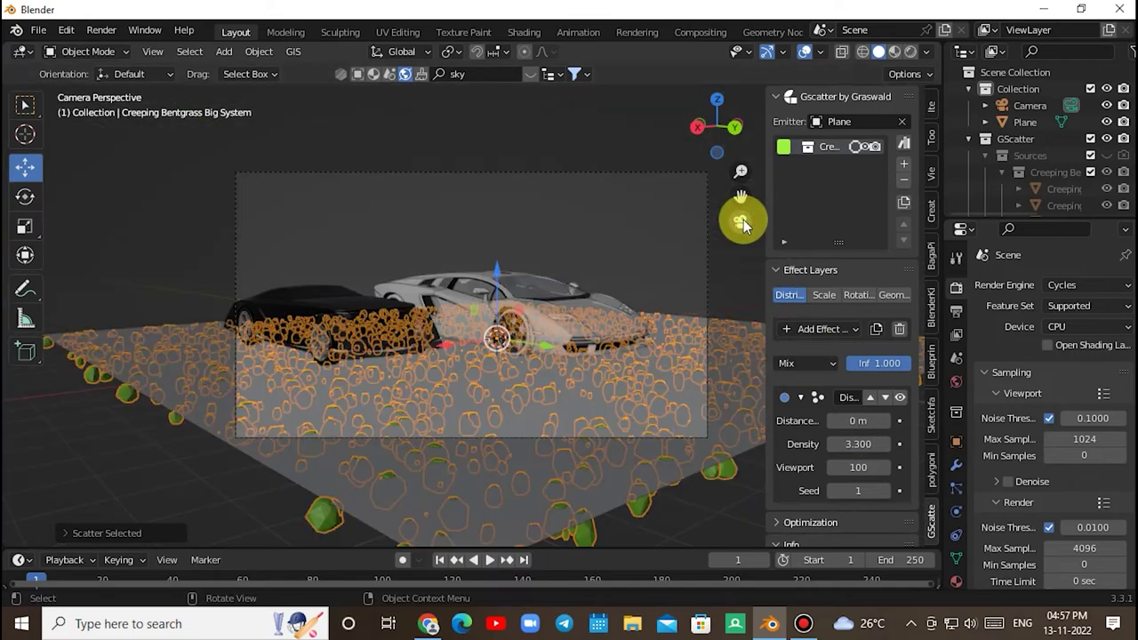
pyautogui.click(156, 178)
pyautogui.click(337, 511)
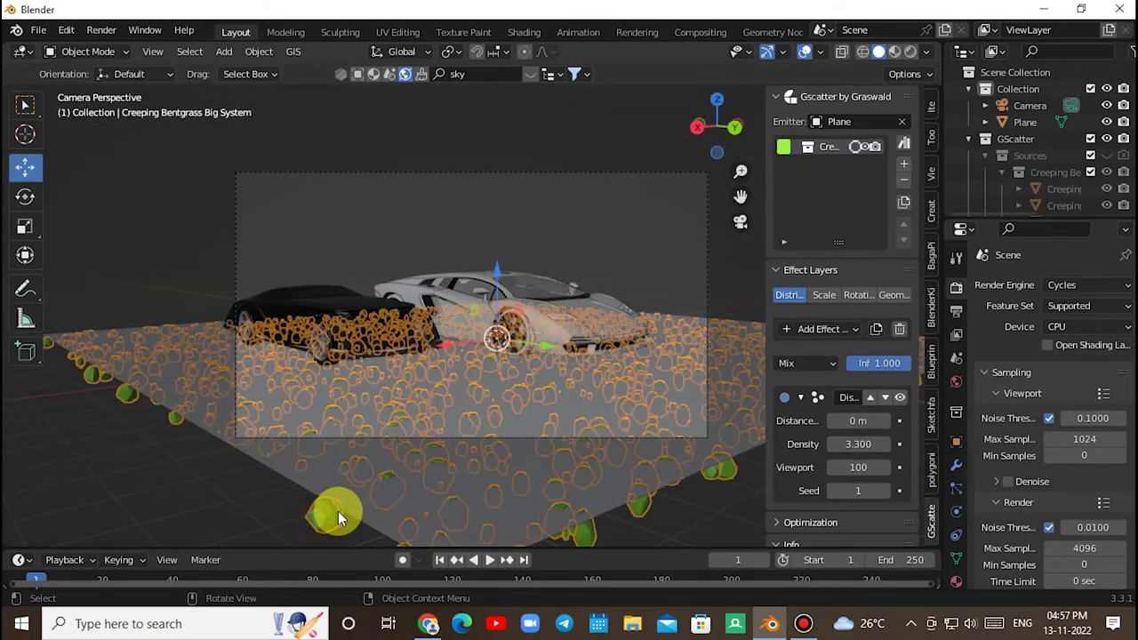
pyautogui.scroll(-3, 833, 431)
pyautogui.scroll(3, 838, 443)
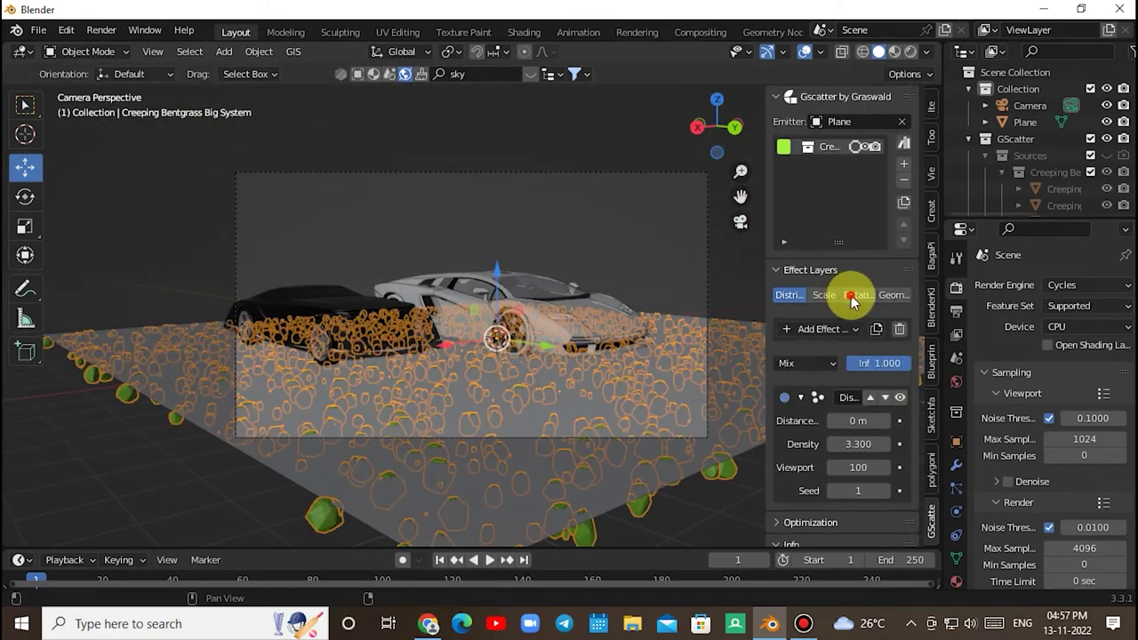
# Step: Set the grass Rotation effect layer's Y rotation to 180°
pyautogui.click(851, 296)
pyautogui.scroll(-2, 886, 424)
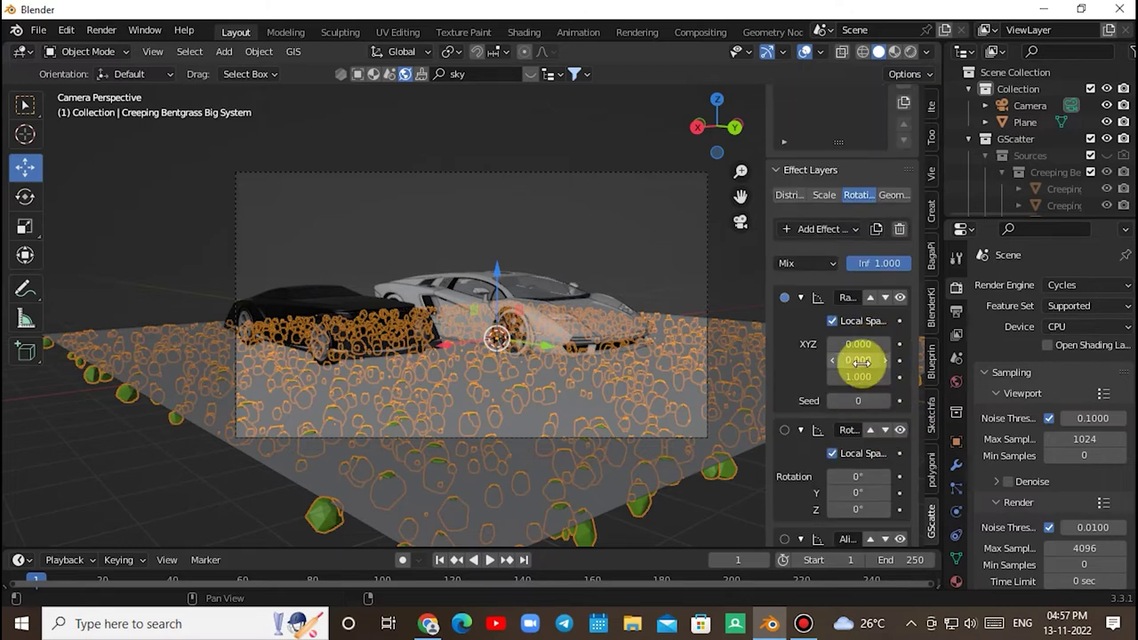
pyautogui.scroll(-2, 849, 409)
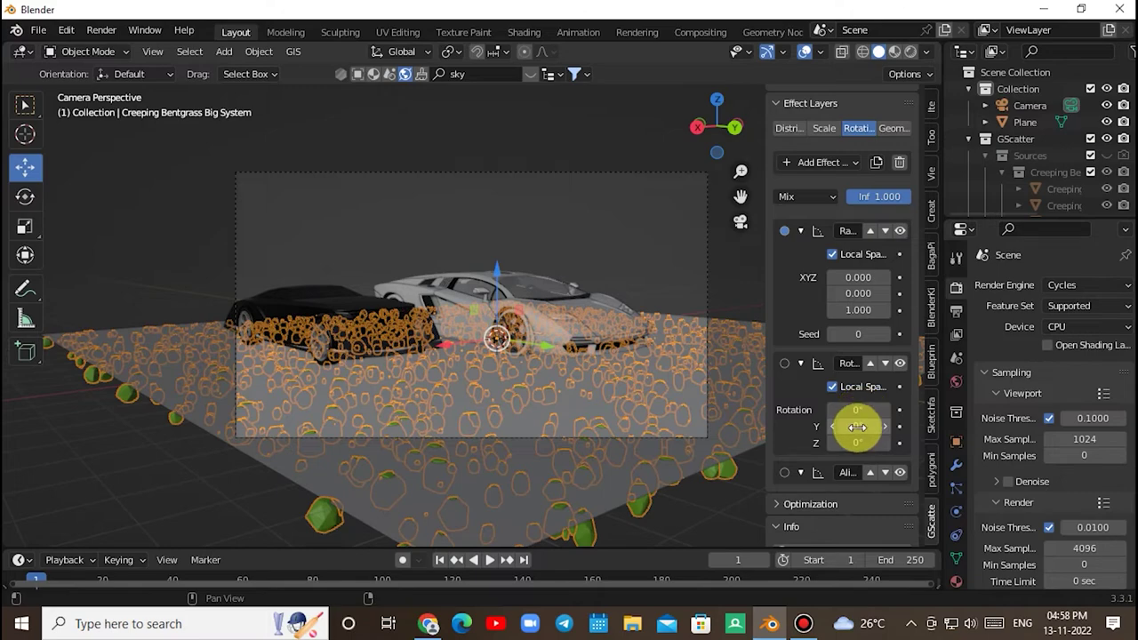
pyautogui.moveTo(857, 426)
pyautogui.mouseDown()
pyautogui.moveTo(898, 426)
pyautogui.moveTo(840, 426)
pyautogui.mouseUp()
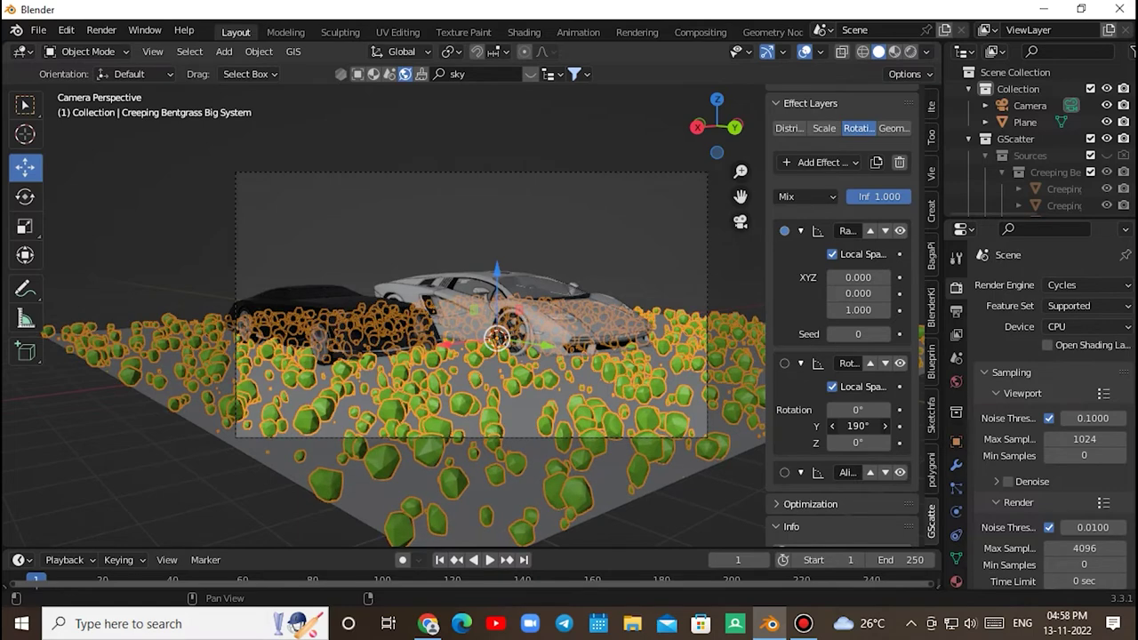
pyautogui.moveTo(858, 425); pyautogui.dragTo(864, 425)
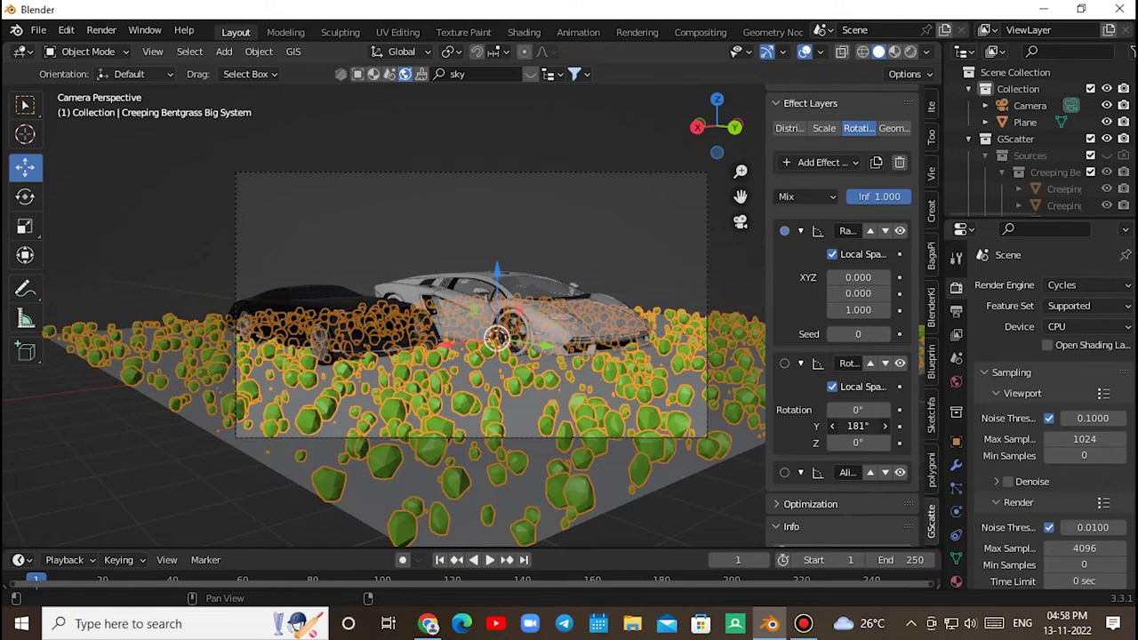
pyautogui.click(666, 501)
pyautogui.moveTo(666, 501)
pyautogui.mouseDown(button='middle')
pyautogui.moveTo(598, 526)
pyautogui.moveTo(514, 481)
pyautogui.moveTo(540, 538)
pyautogui.mouseUp(button='middle')
pyautogui.click(739, 221)
pyautogui.click(729, 271)
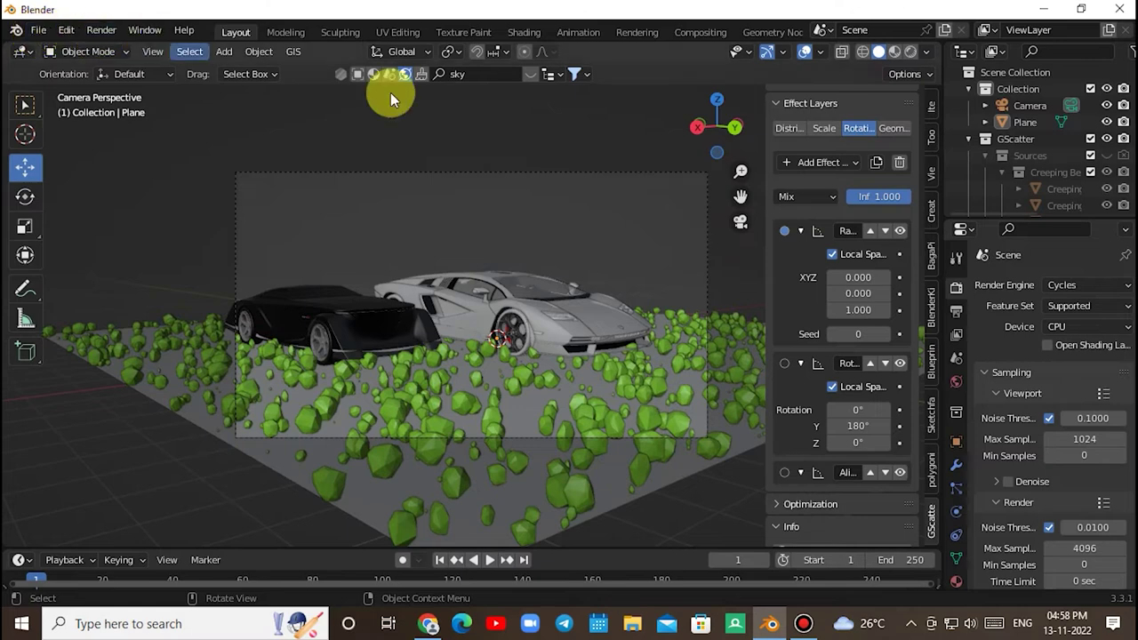
# Step: Preview the grassy scene in Rendered shading, toggling the scatter's visibility, then return to Solid
pyautogui.scroll(5, 842, 269)
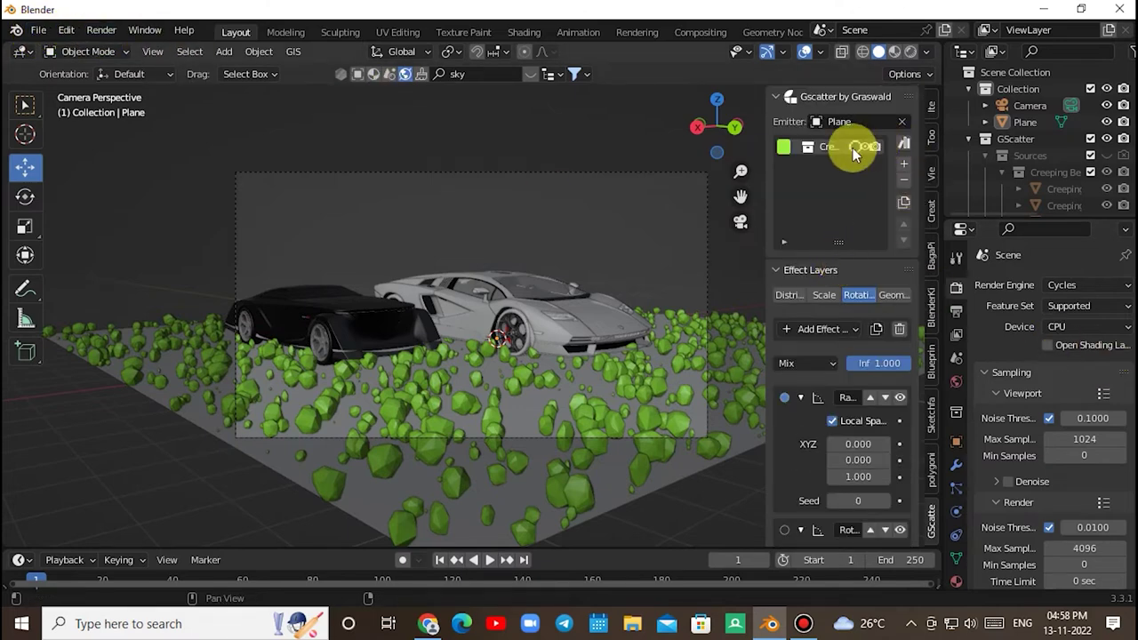
pyautogui.click(909, 52)
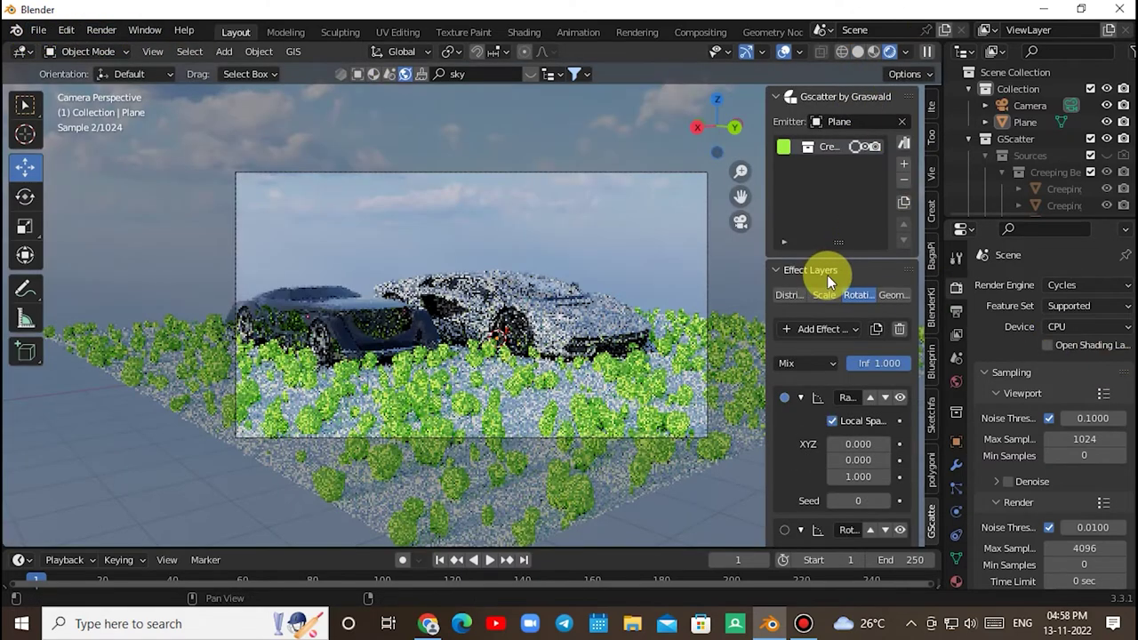
pyautogui.click(855, 146)
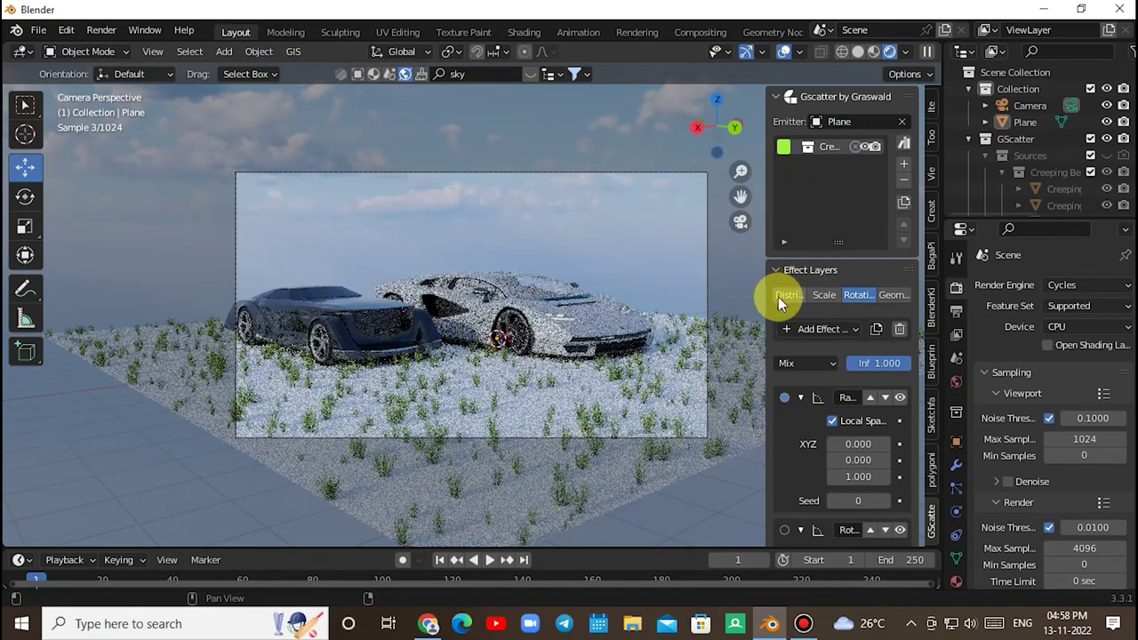
pyautogui.click(856, 146)
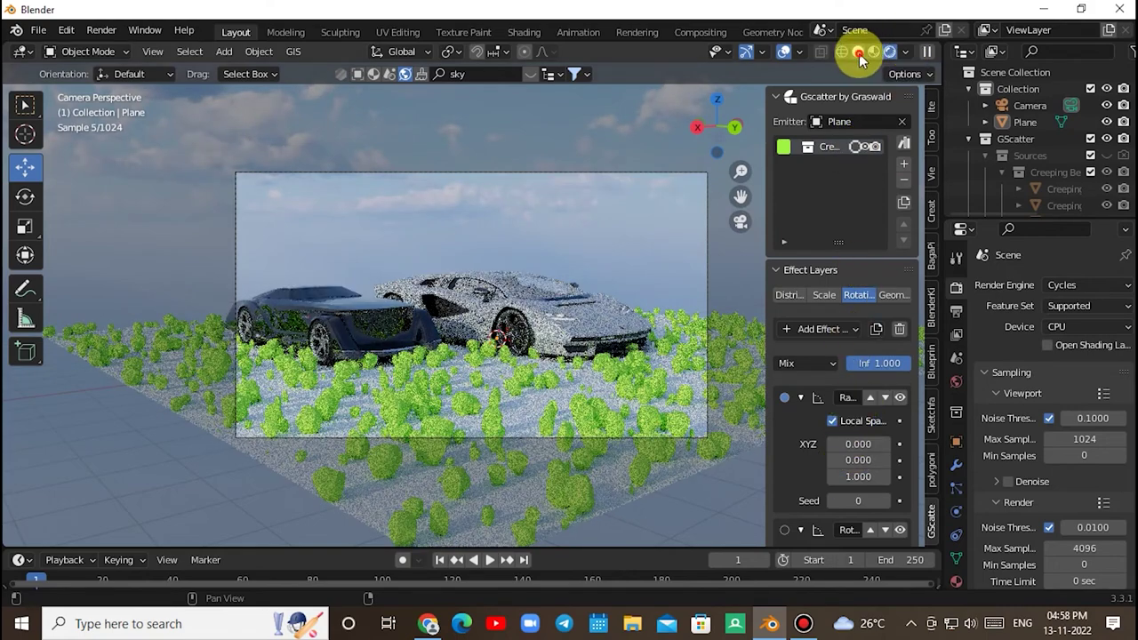
pyautogui.click(859, 53)
# Step: Set the grass distribution density to 68.600
pyautogui.click(791, 295)
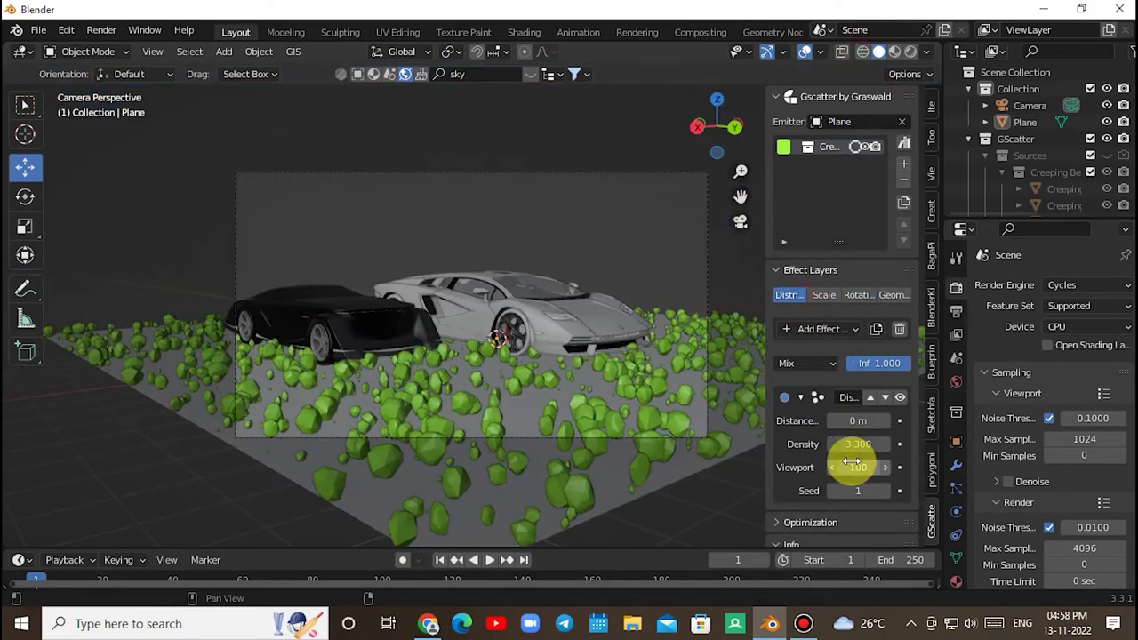
pyautogui.moveTo(851, 463); pyautogui.dragTo(889, 463)
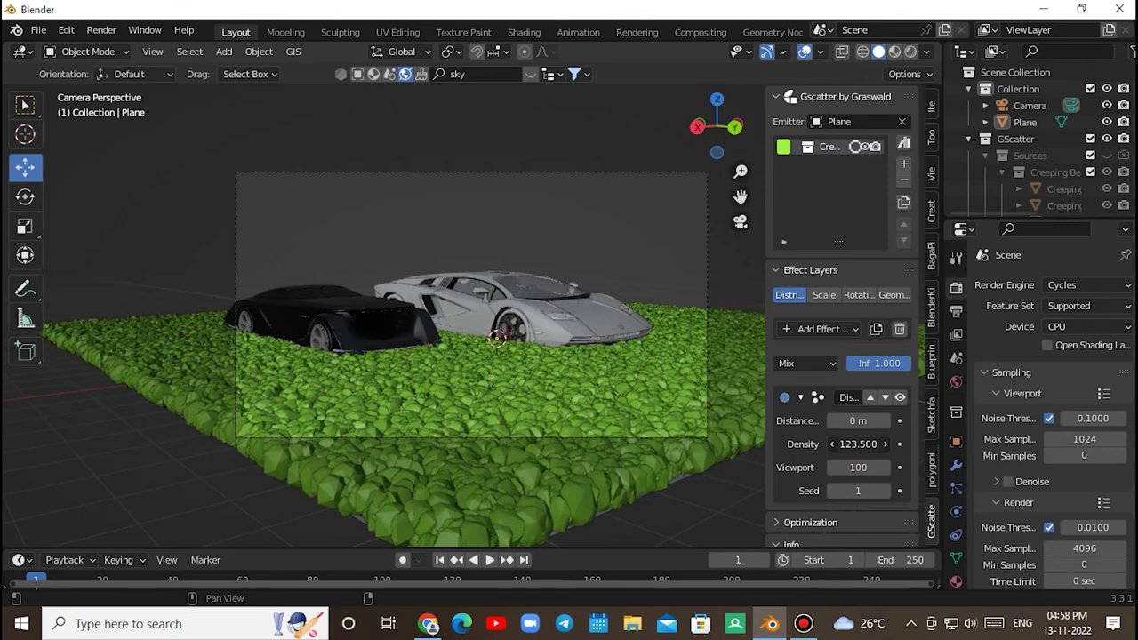
pyautogui.moveTo(858, 444); pyautogui.dragTo(831, 443)
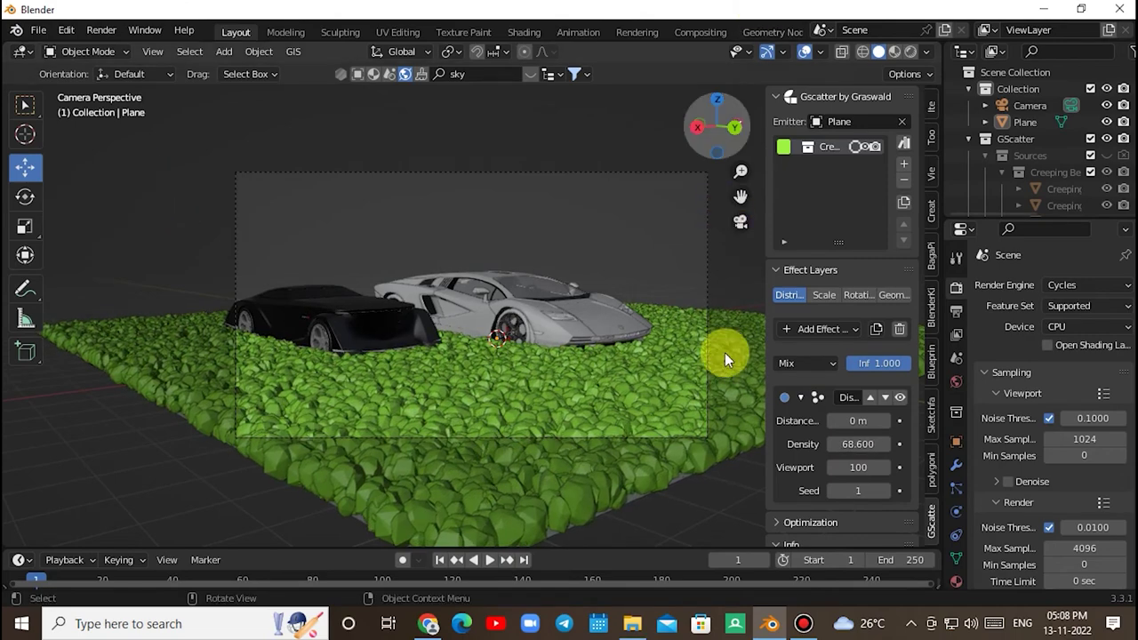
pyautogui.moveTo(575, 320); pyautogui.dragTo(675, 329, button='middle')
pyautogui.scroll(-4, 613, 324)
# Step: Hide the grass and apply a BlenderKit 'soil' material to the plane
pyautogui.click(856, 146)
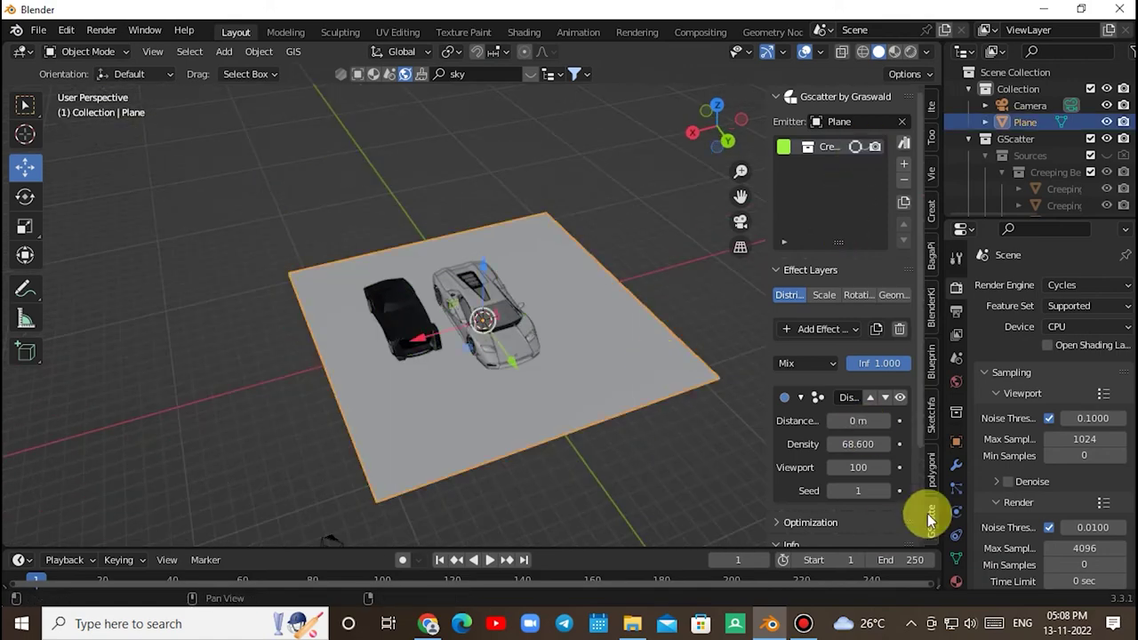
pyautogui.click(931, 311)
pyautogui.click(839, 207)
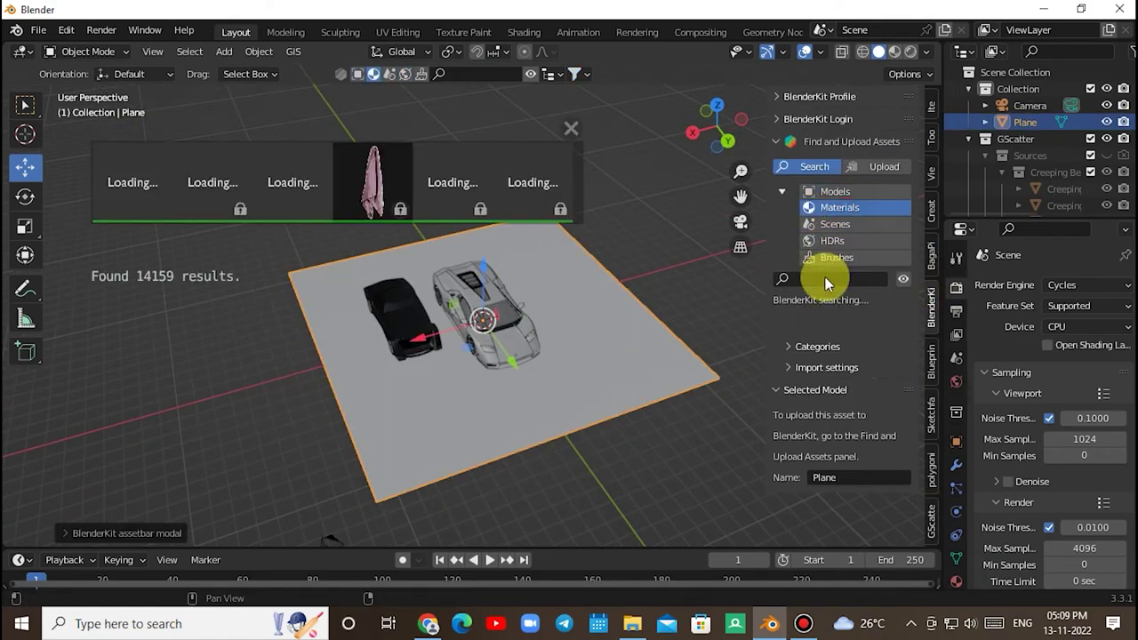
pyautogui.click(825, 279)
pyautogui.write('soil')
pyautogui.press('Return')
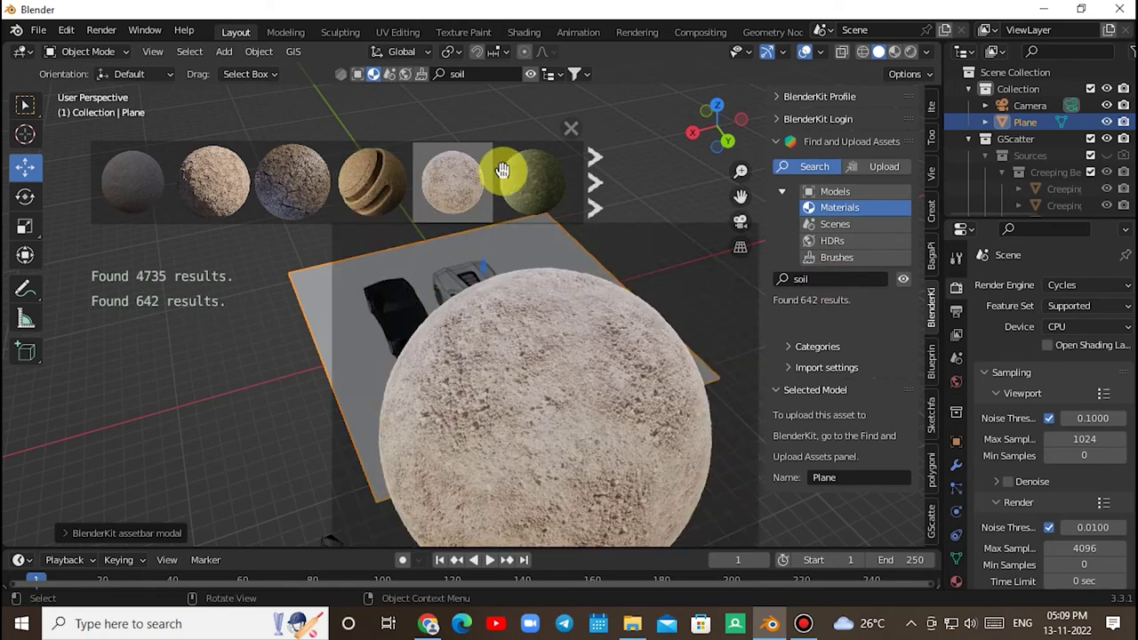
pyautogui.moveTo(458, 178); pyautogui.dragTo(590, 376)
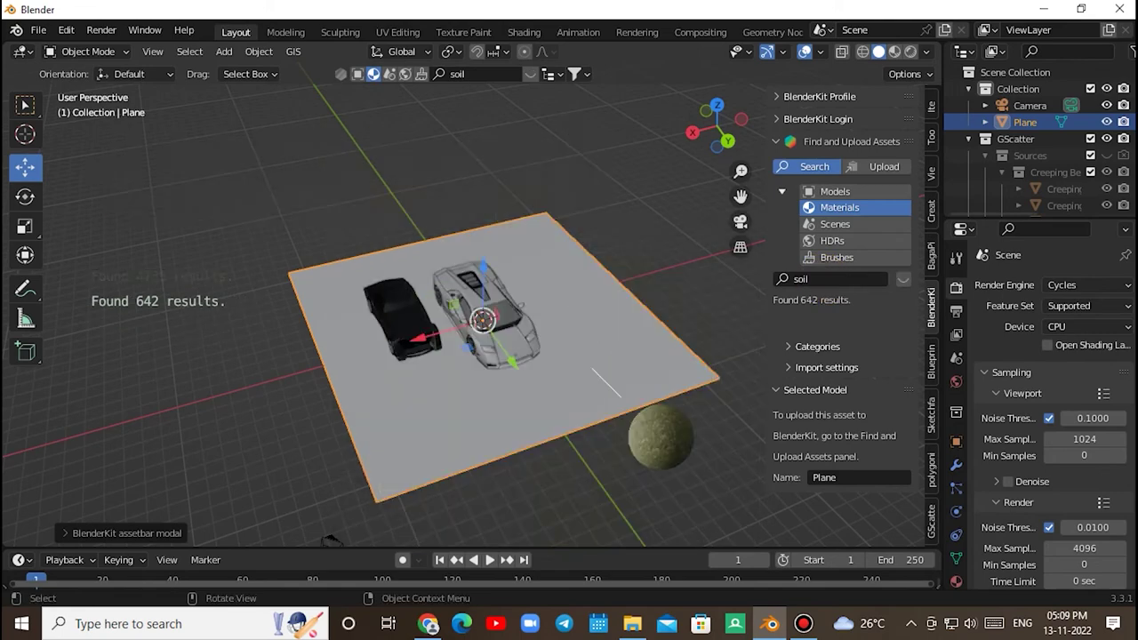
pyautogui.click(740, 222)
pyautogui.click(931, 520)
# Step: Show the grass scatter again and set render Max Samples to 7
pyautogui.click(867, 146)
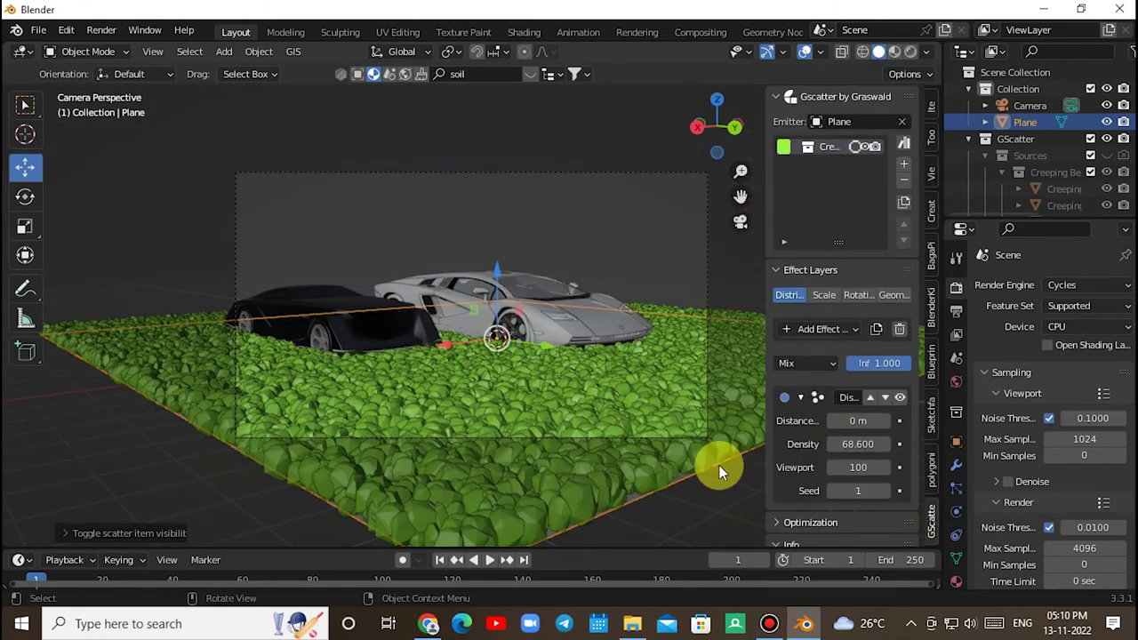
pyautogui.scroll(-3, 1052, 473)
pyautogui.doubleClick(1093, 481)
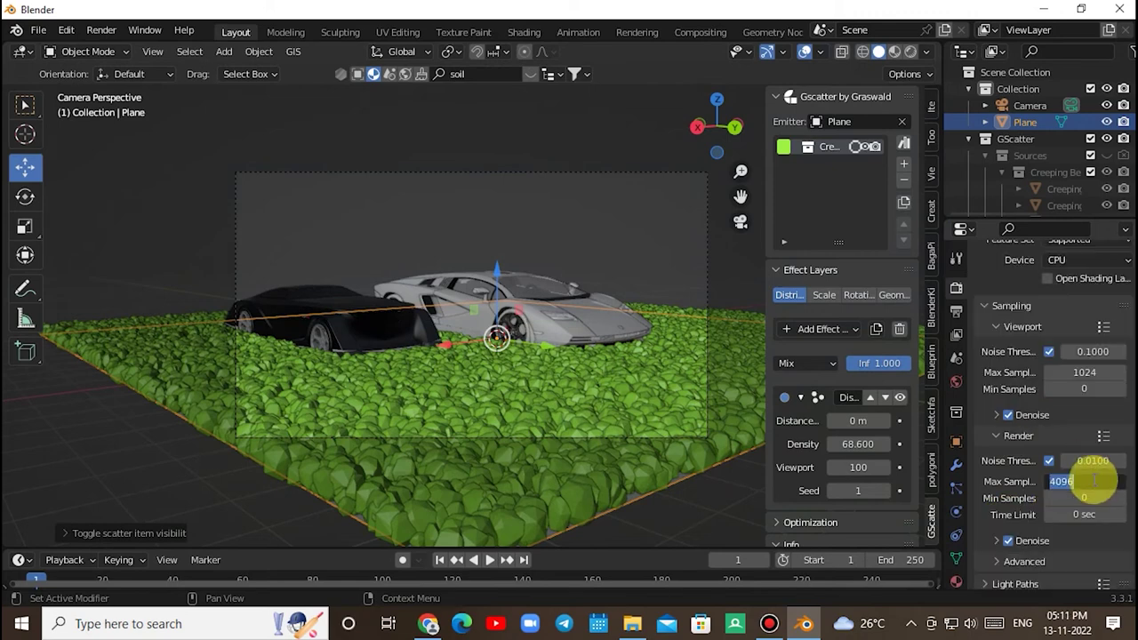
pyautogui.write('7')
pyautogui.press('Return')
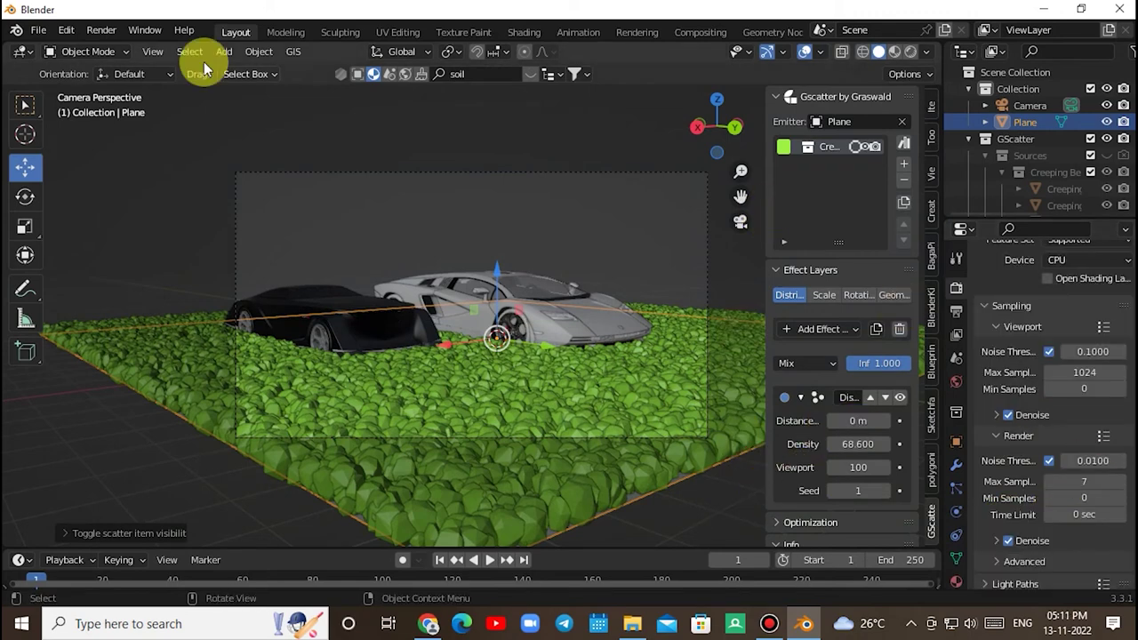
# Step: Render the final Cycles image of both cars and inspect it
pyautogui.click(101, 29)
pyautogui.click(124, 46)
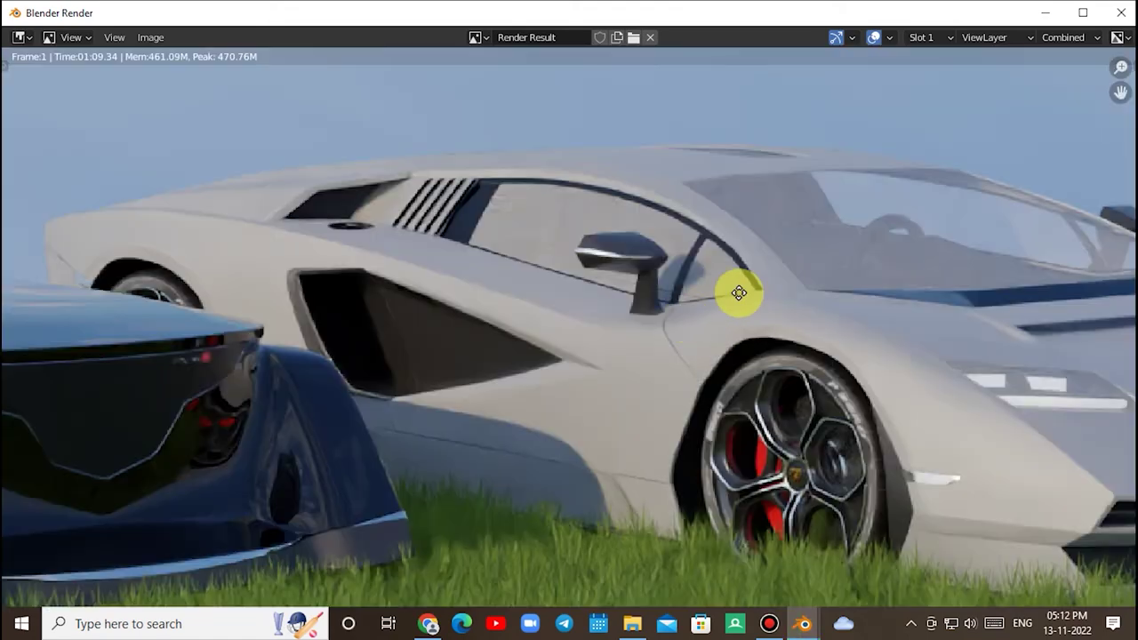
pyautogui.scroll(2, 429, 282)
pyautogui.scroll(2, 545, 280)
pyautogui.scroll(-5, 827, 305)
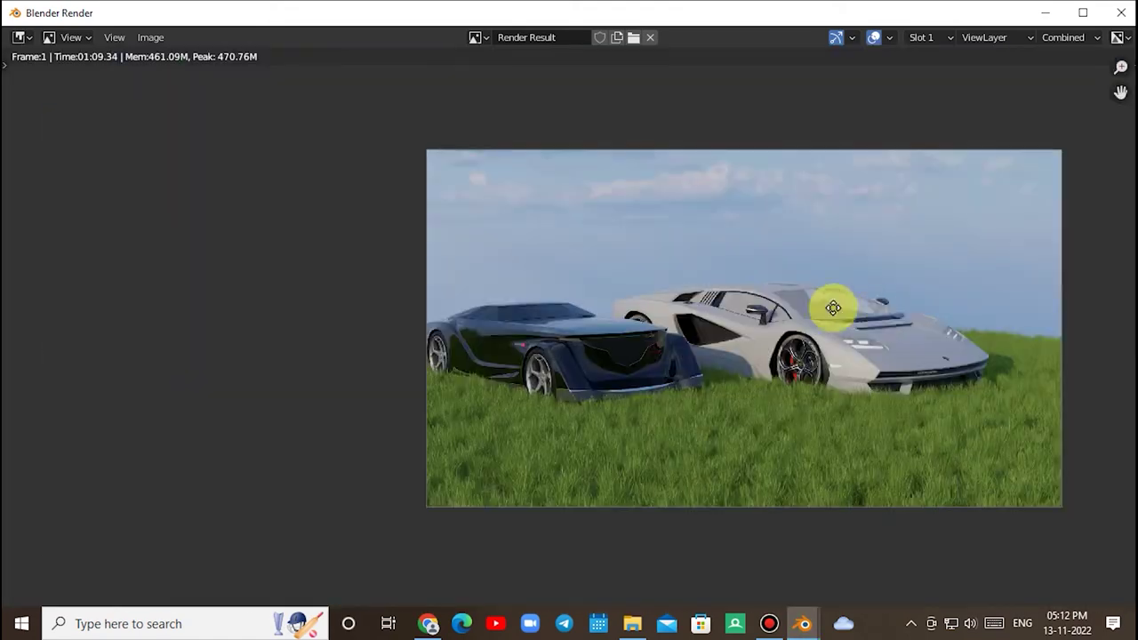
pyautogui.press('Home')
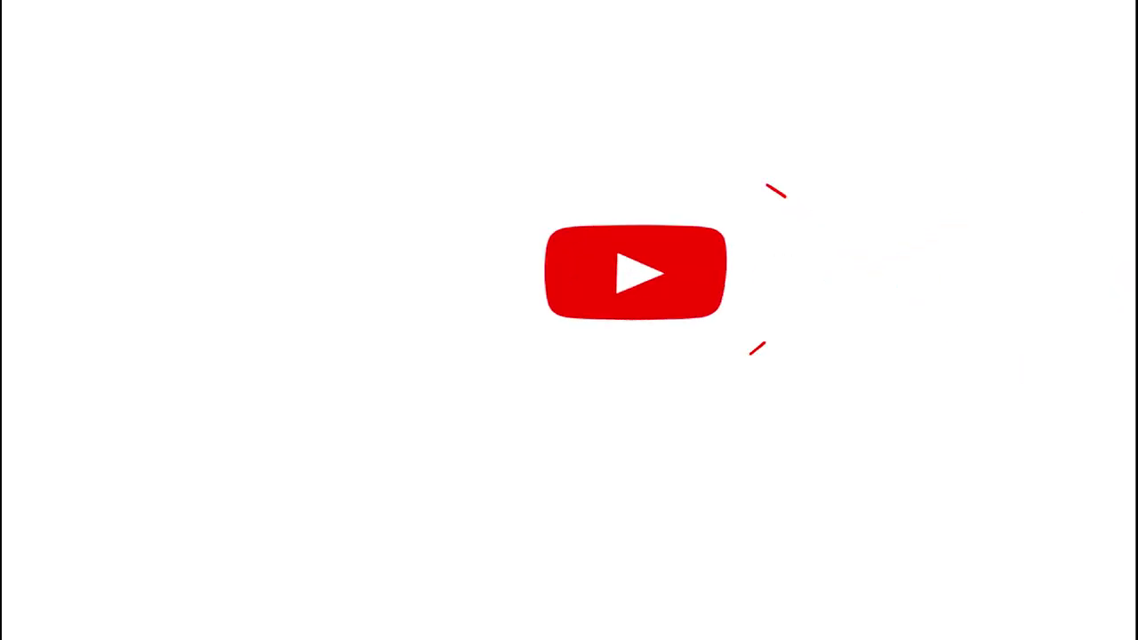